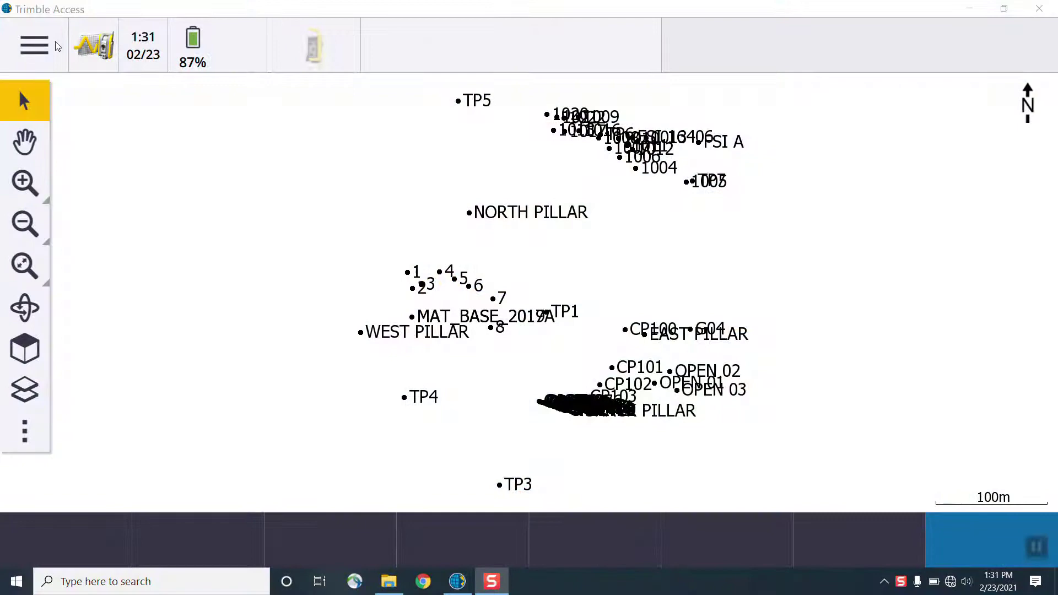
Start a VX & S Series station setup from the Measure menu.
left_click(46, 47)
left_click(105, 298)
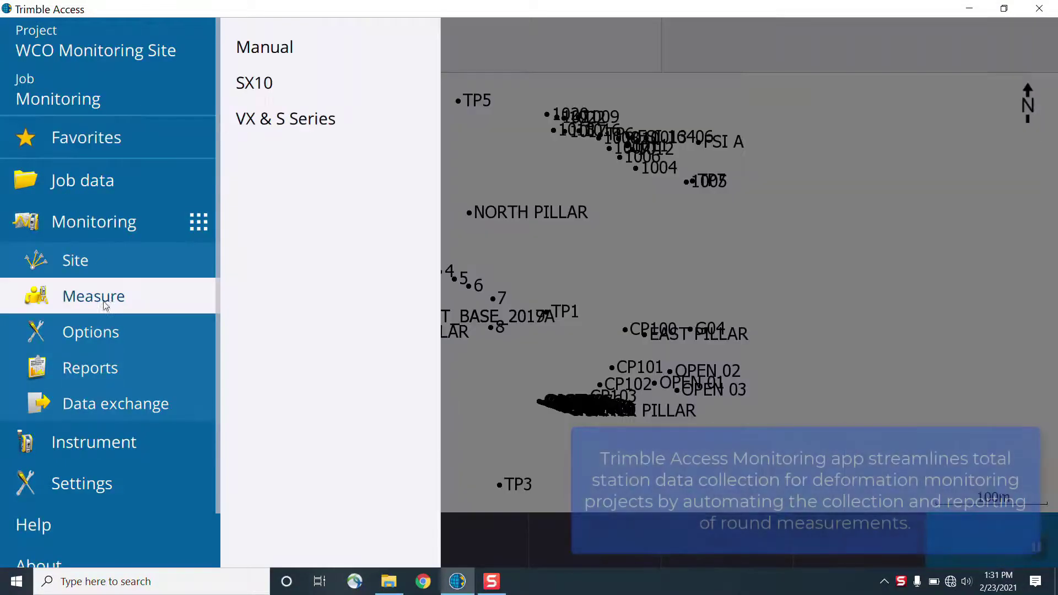
left_click(286, 118)
left_click(516, 48)
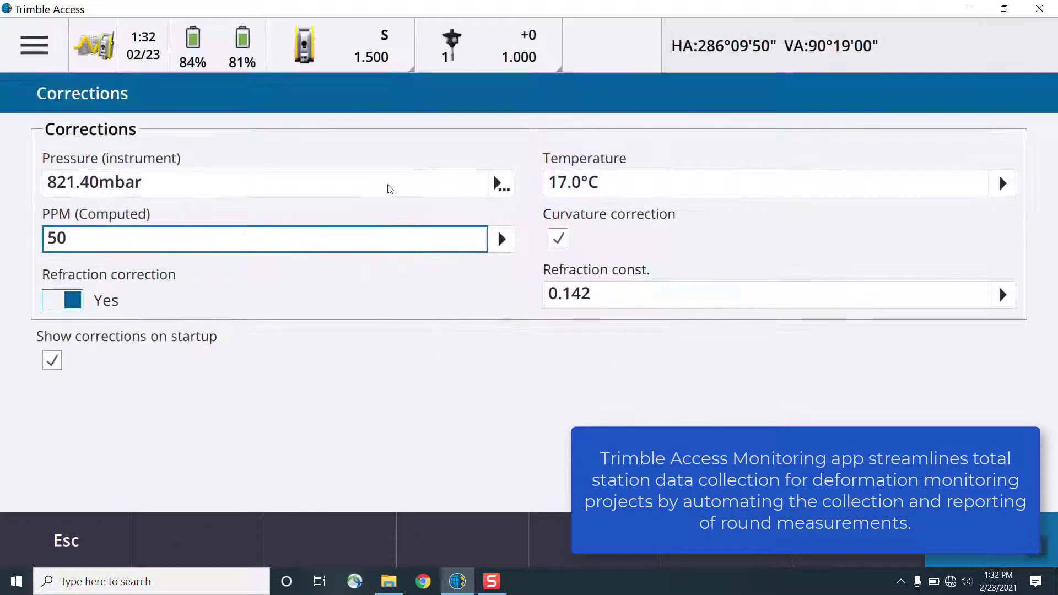
Set the pressure correction to 1007 mbar and accept the atmospheric corrections.
left_click(183, 187)
left_click_drag(183, 186, 71, 185)
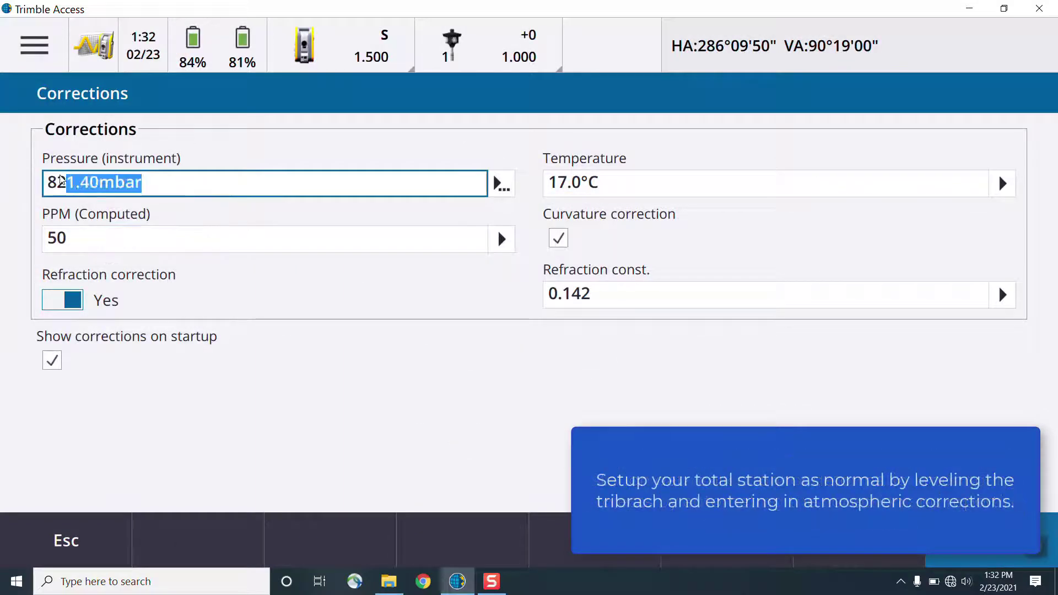
key("BackSpace")
key("BackSpace")
key("BackSpace")
type("1007")
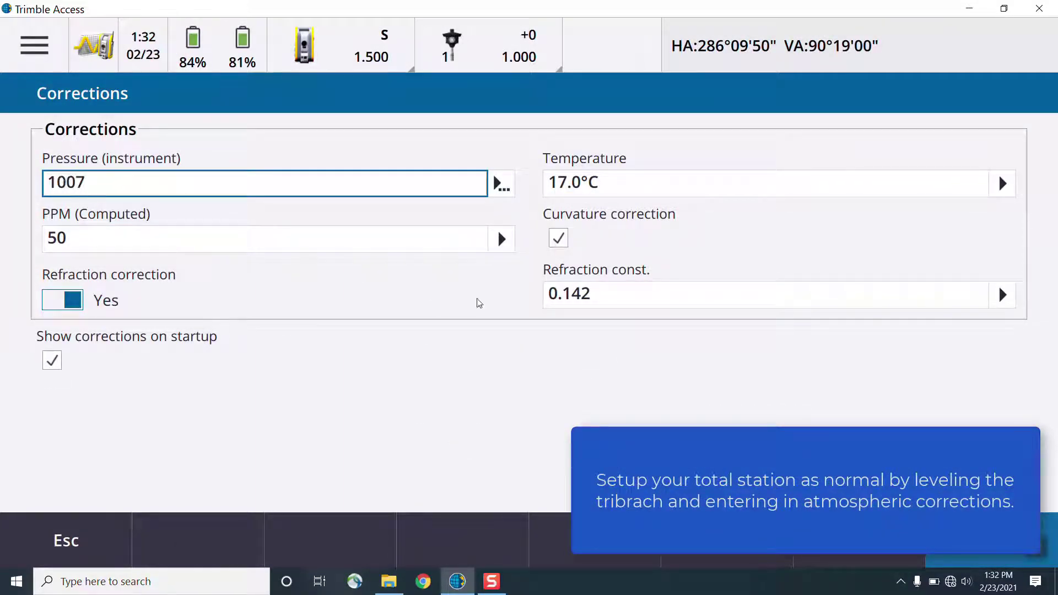
key("Return")
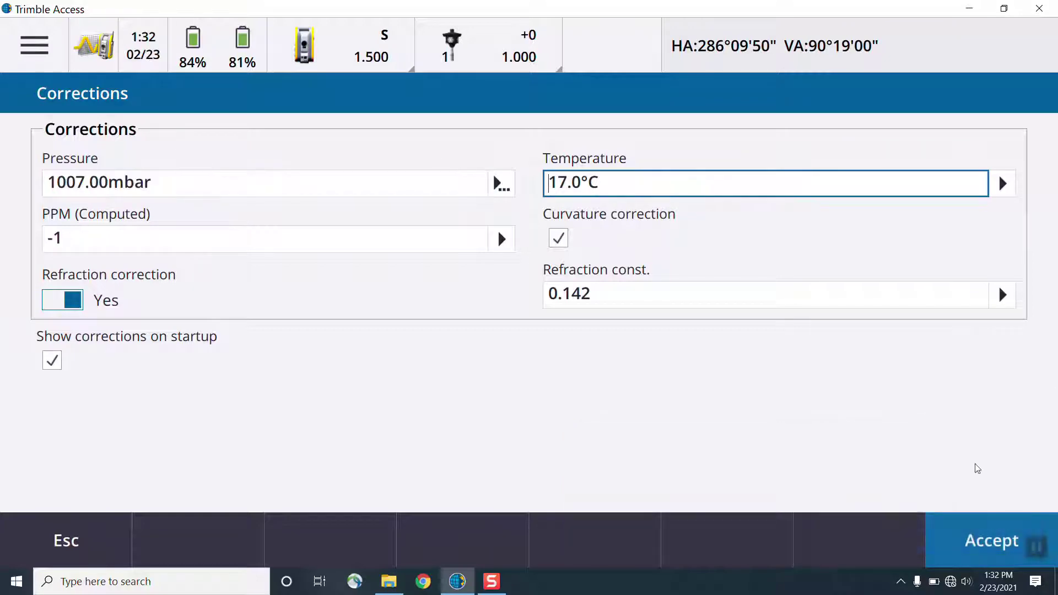
key("Return")
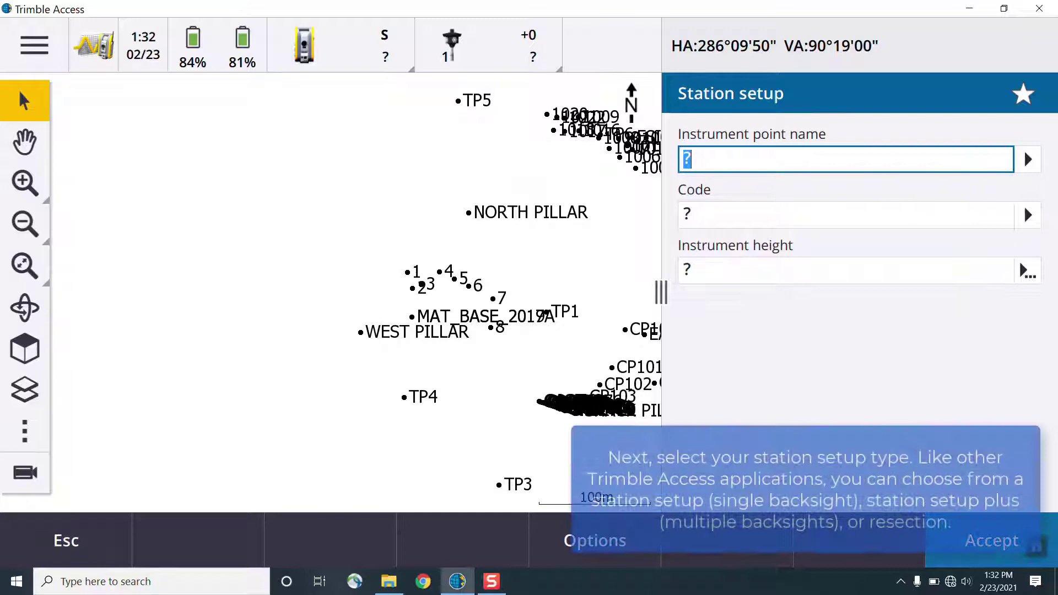
Pick EAST PILLAR on the map as the instrument point with a 1.153 m height.
left_click(24, 142)
left_click_drag(533, 254, 263, 239)
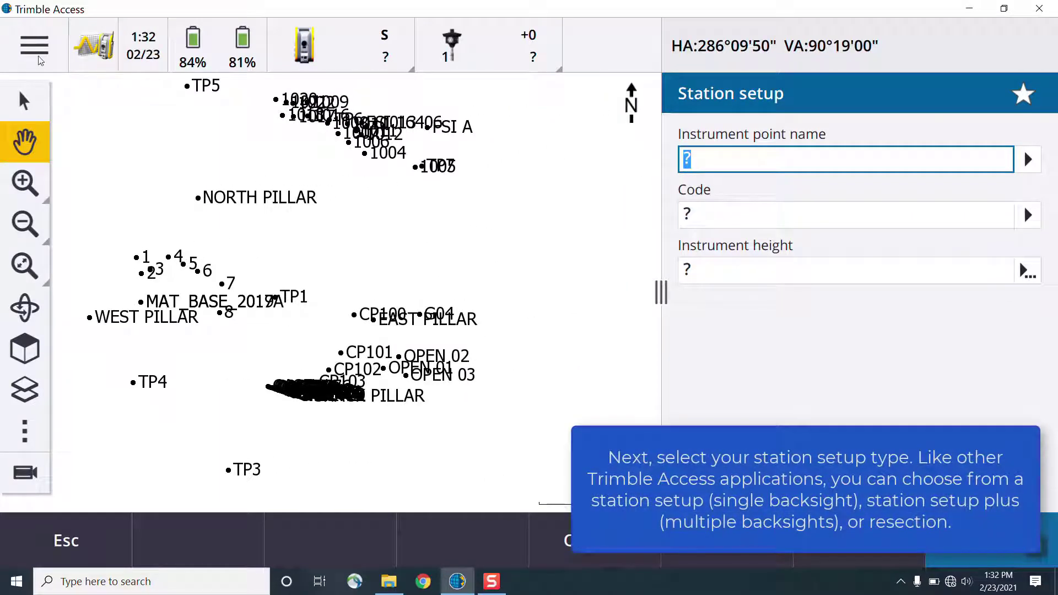
left_click(24, 100)
left_click(374, 322)
type("1.153")
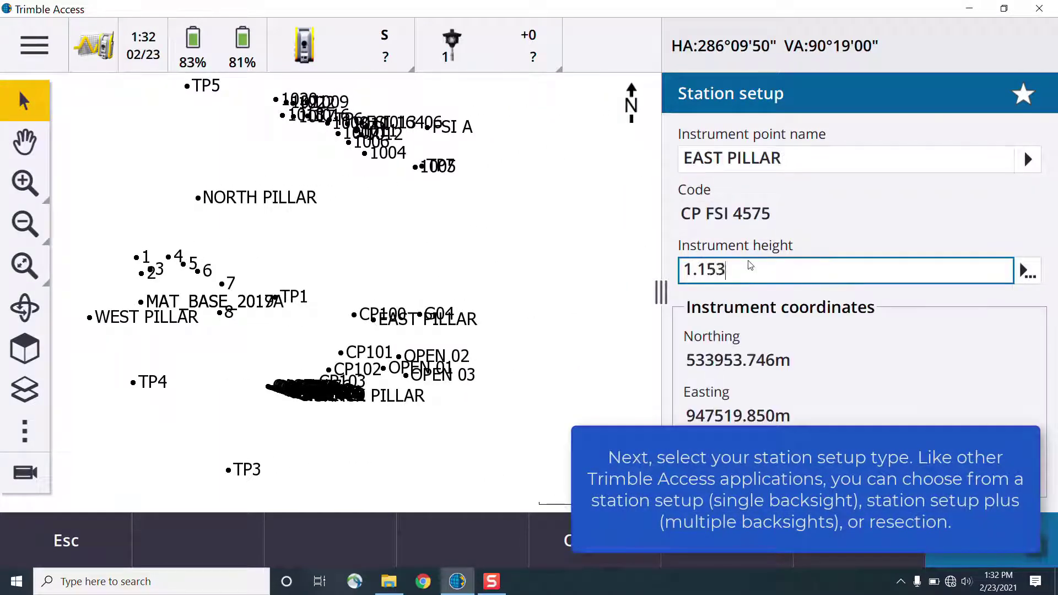
key("Tab")
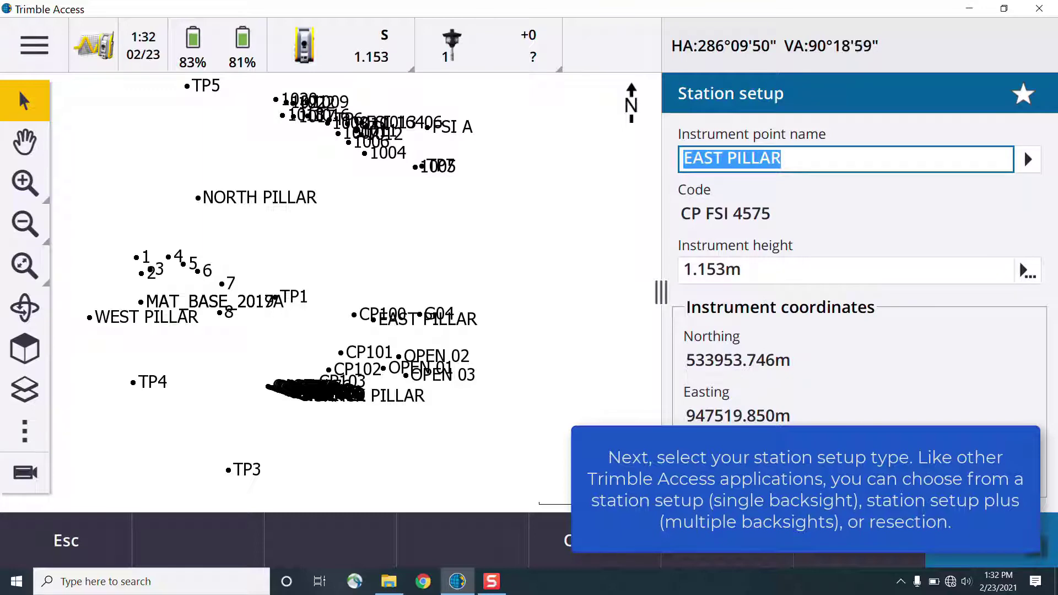
key("Return")
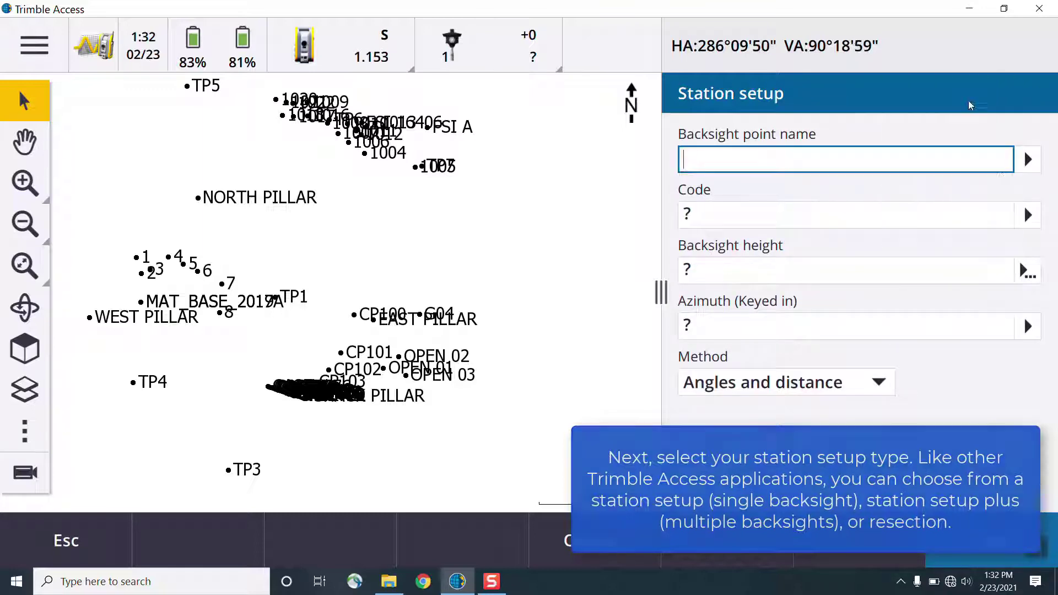
Choose NORTH PILLAR from the point list as backsight with a 1.267 m height.
left_click(1028, 159)
scroll(762, 211, "down", 10)
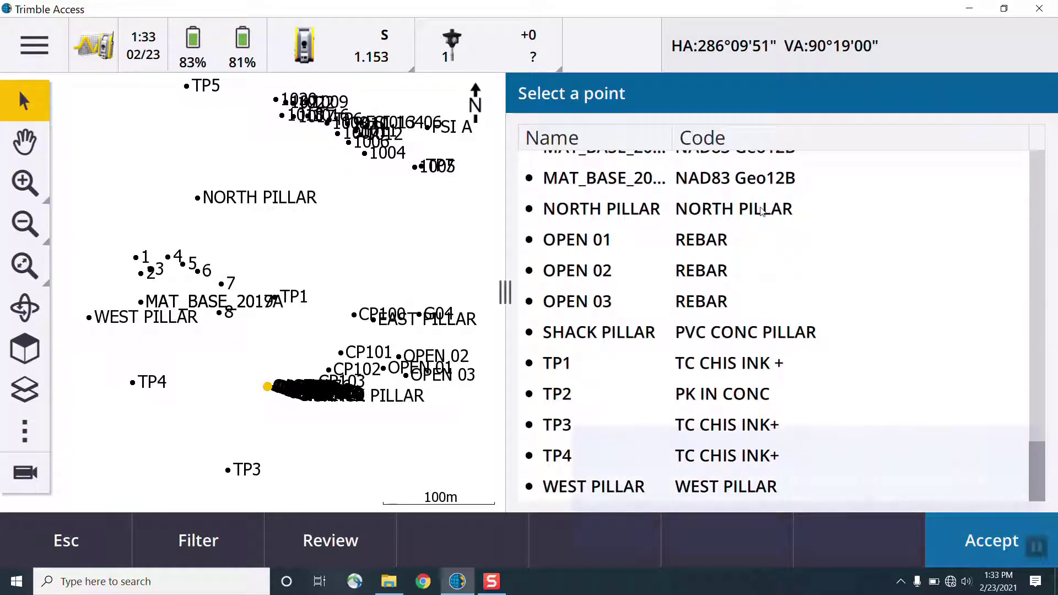
double_click(762, 209)
key("Tab")
type("1.267")
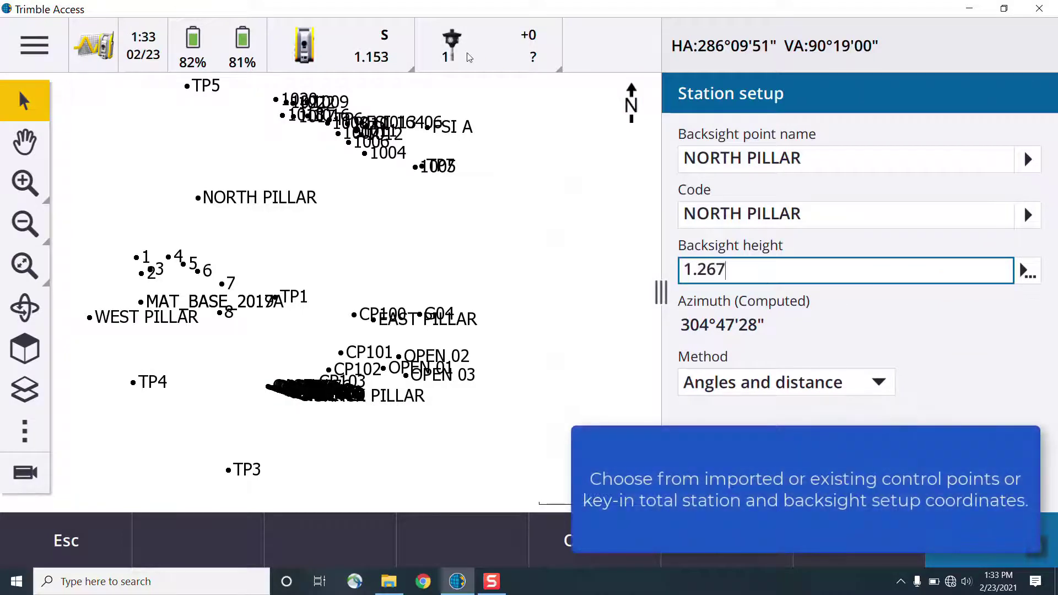
Set the backsight target to the VX/S Series traverse prism at 1.267 m.
left_click(469, 57)
type("1.267")
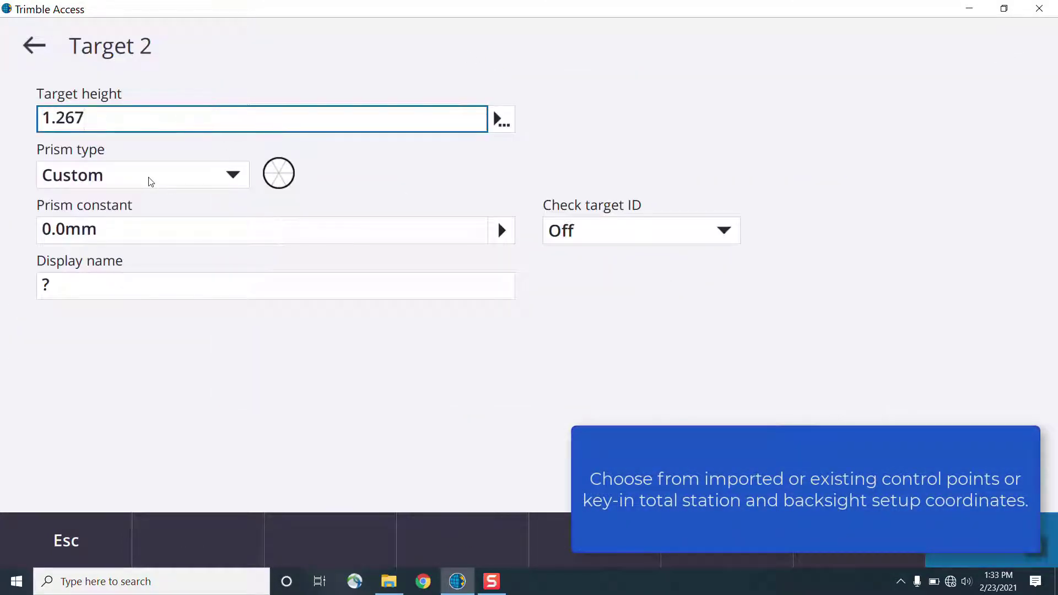
left_click(225, 176)
left_click(147, 305)
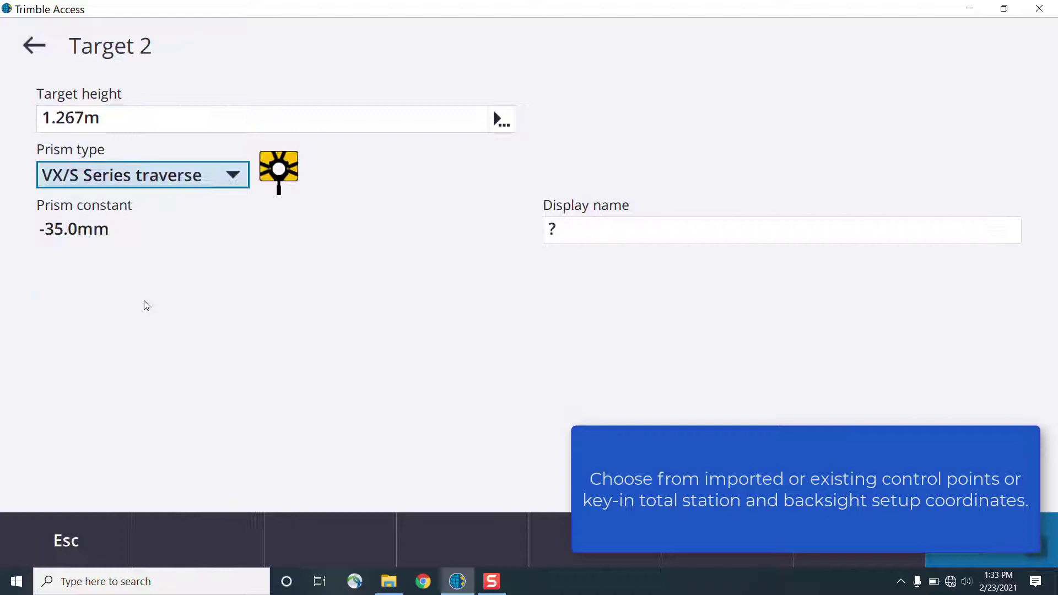
key("Escape")
key("Escape")
Start a new point MP1 with its code cleared and a 0 target height.
left_click(19, 91)
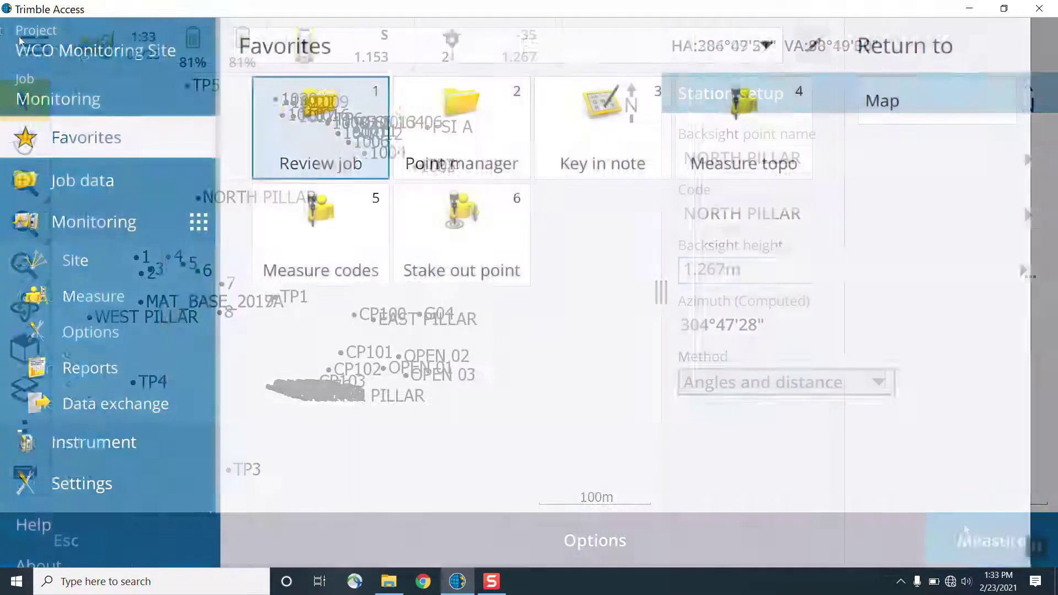
left_click(118, 296)
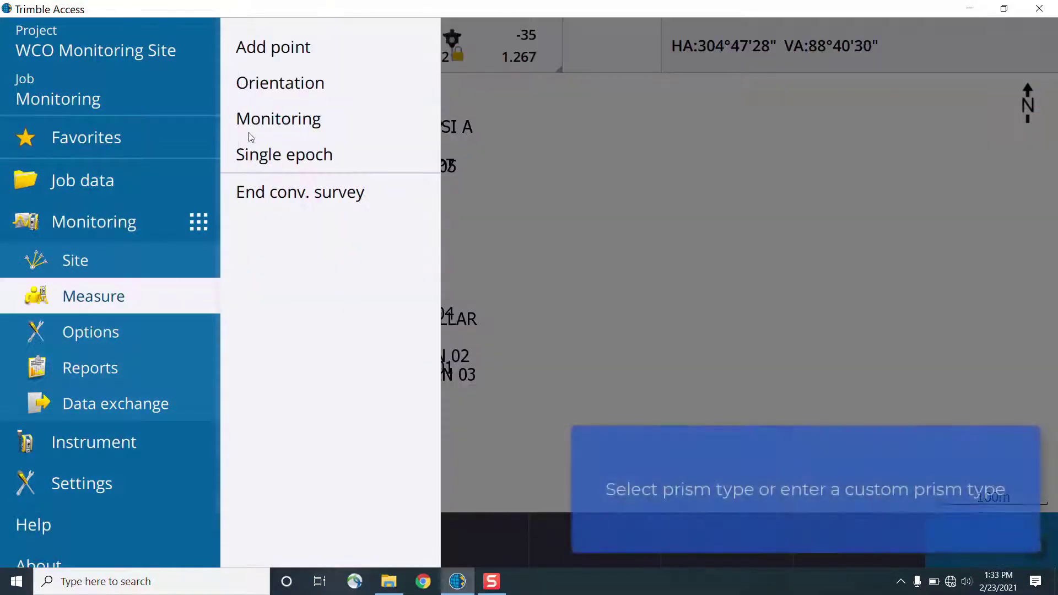
left_click(294, 55)
type("MP1")
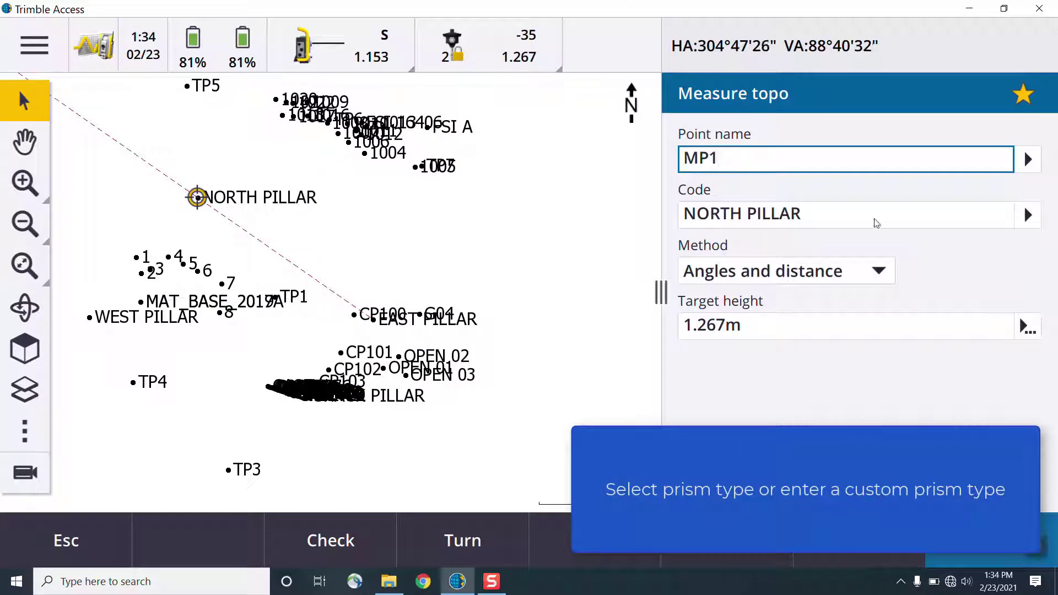
left_click(870, 222)
key("BackSpace")
key("BackSpace")
key("BackSpace")
key("BackSpace")
key("BackSpace")
key("BackSpace")
key("BackSpace")
key("BackSpace")
key("BackSpace")
key("BackSpace")
key("BackSpace")
key("BackSpace")
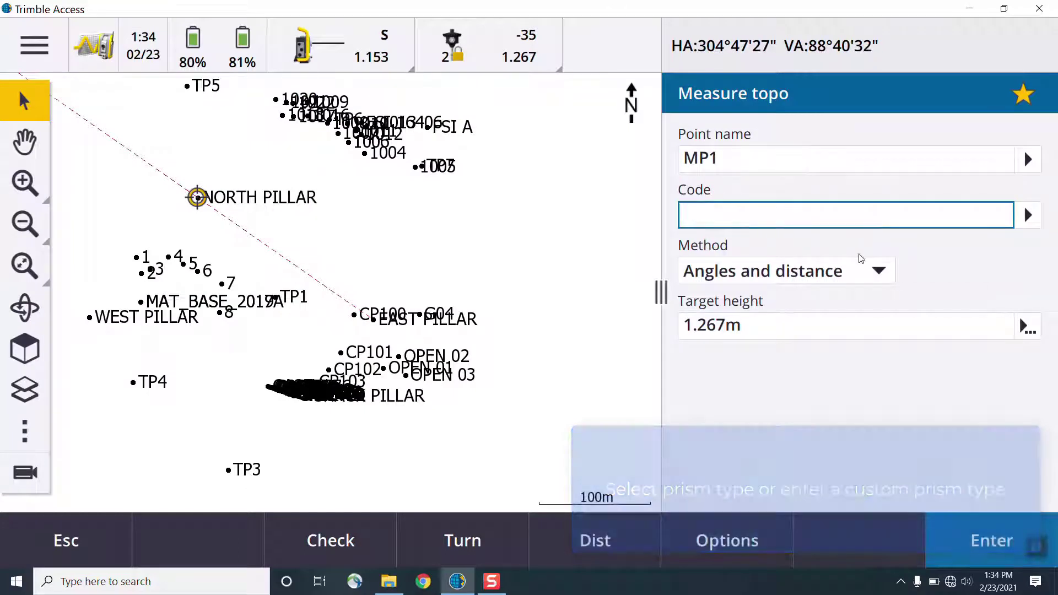
left_click(827, 328)
type("0")
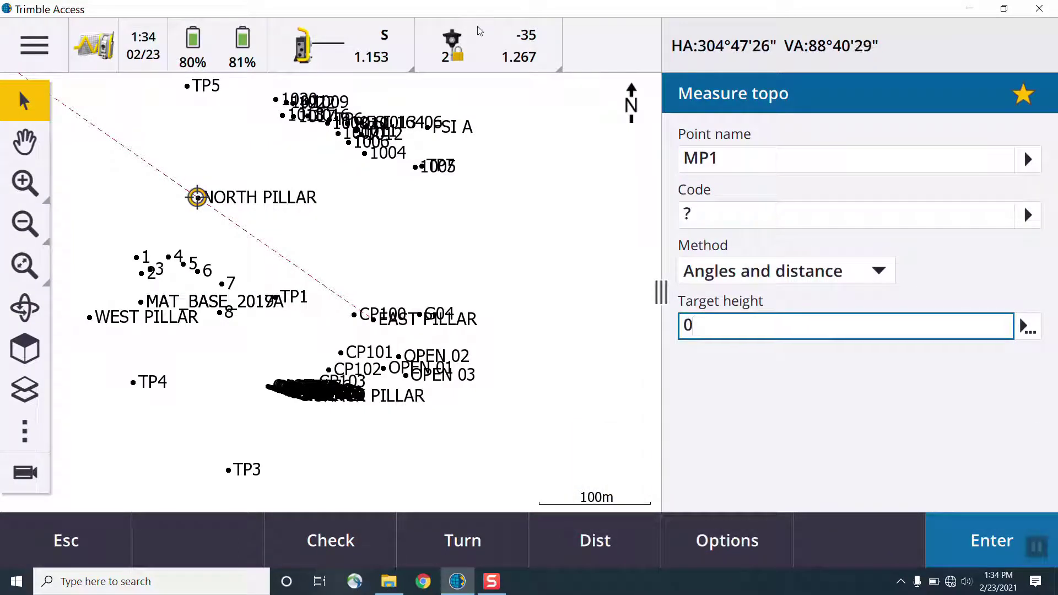
Create Target 3 with 0 height and a 25 mm prism constant.
left_click(451, 44)
left_click(816, 278)
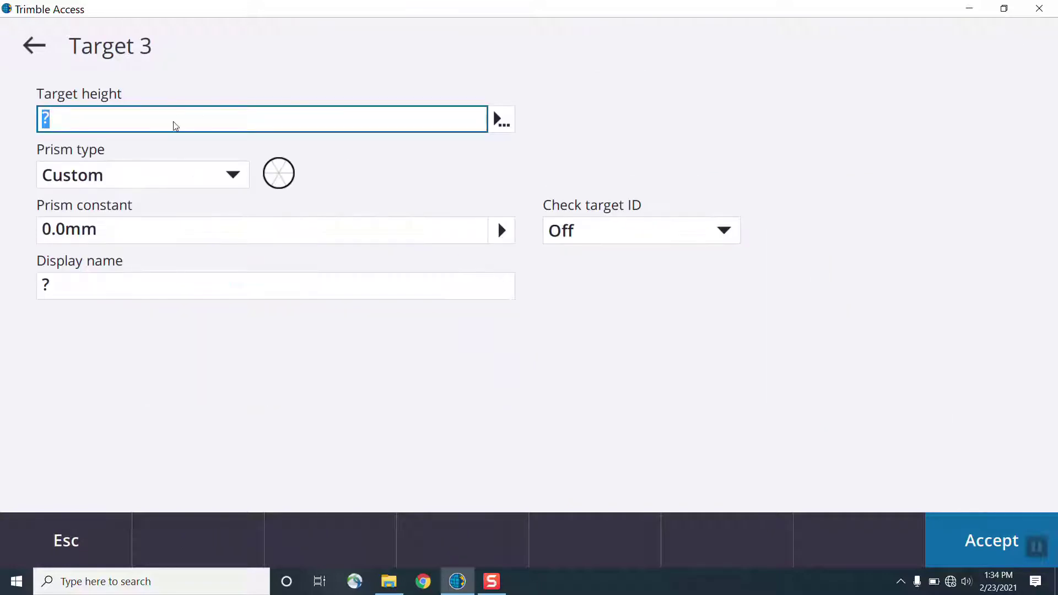
type("0")
key("Tab")
type("25")
key("Tab")
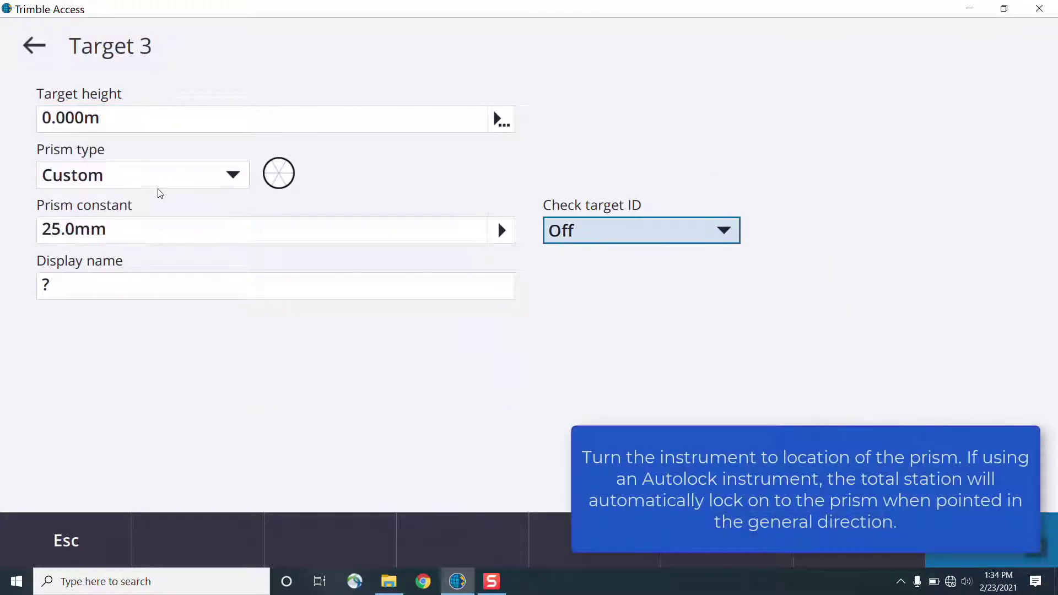
Name Target 3 'Monitoring Prism' with Custom prism type and accept it.
left_click(161, 286)
type("Monitoring PRism")
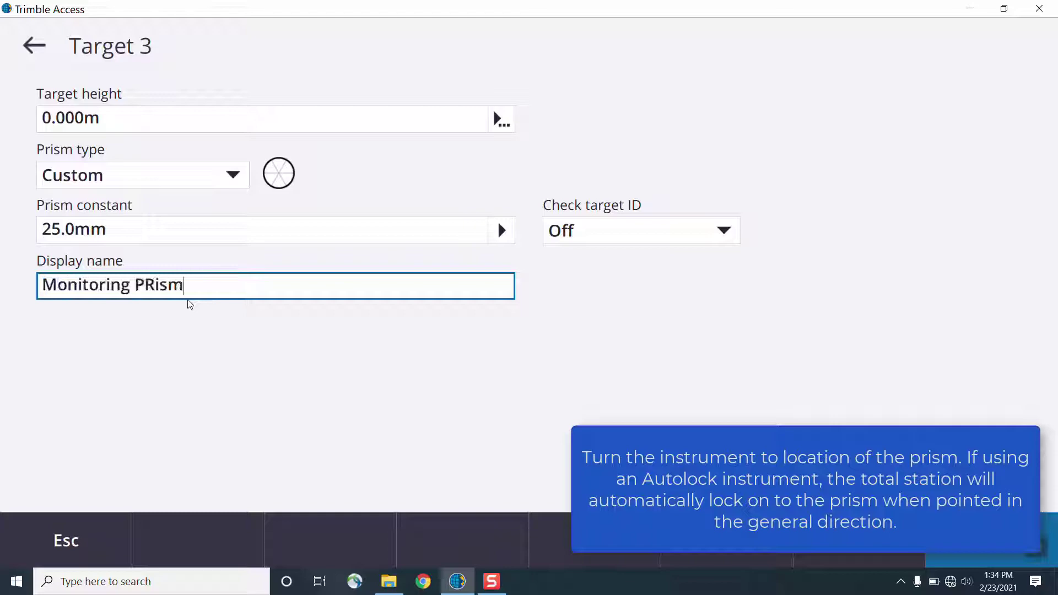
key("BackSpace")
key("BackSpace")
key("BackSpace")
key("BackSpace")
type("rism")
left_click(228, 177)
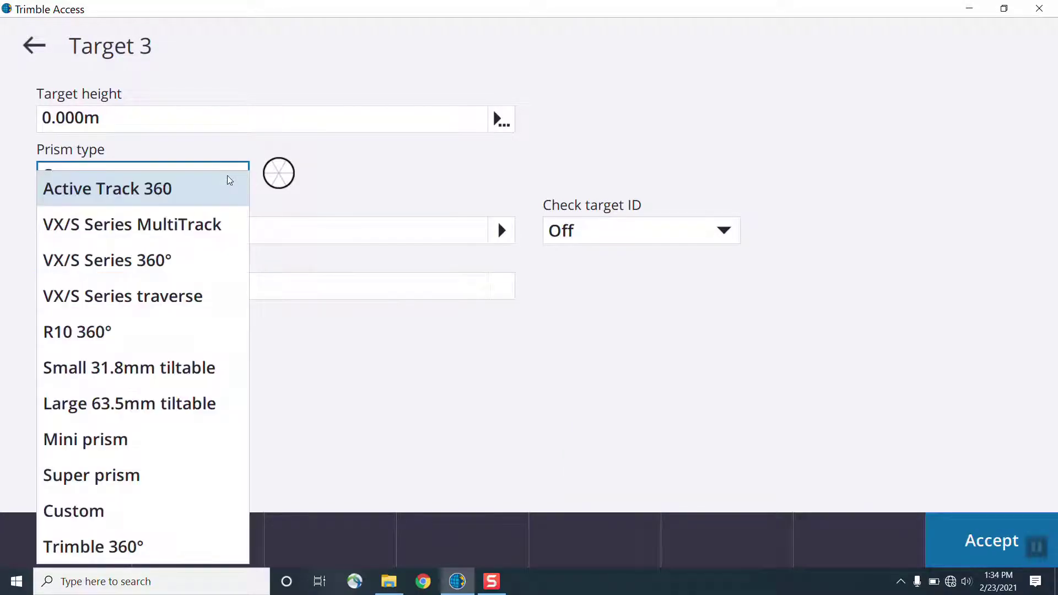
left_click(344, 164)
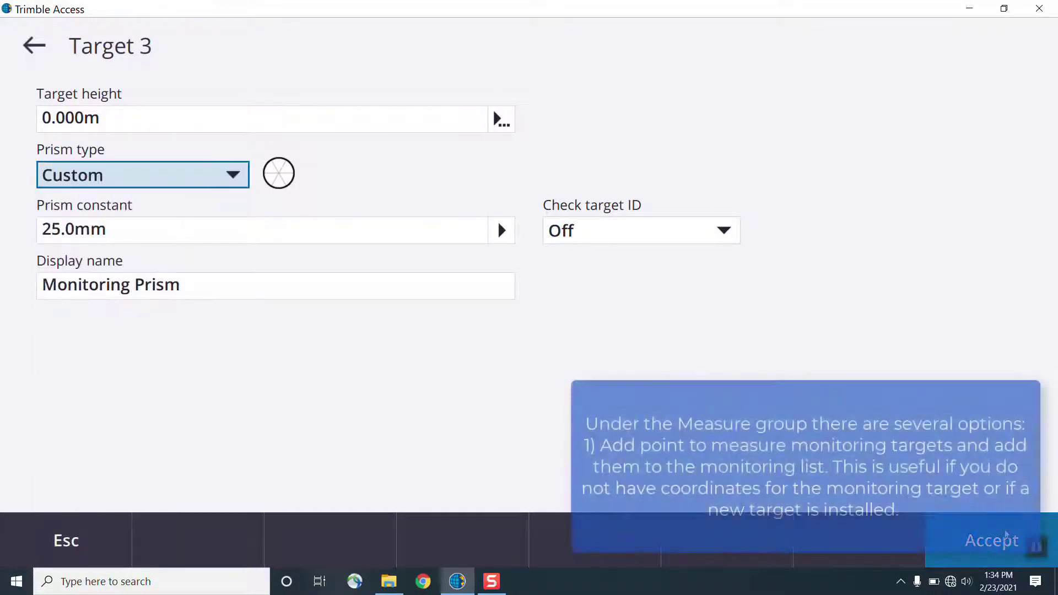
left_click(955, 556)
left_click(955, 556)
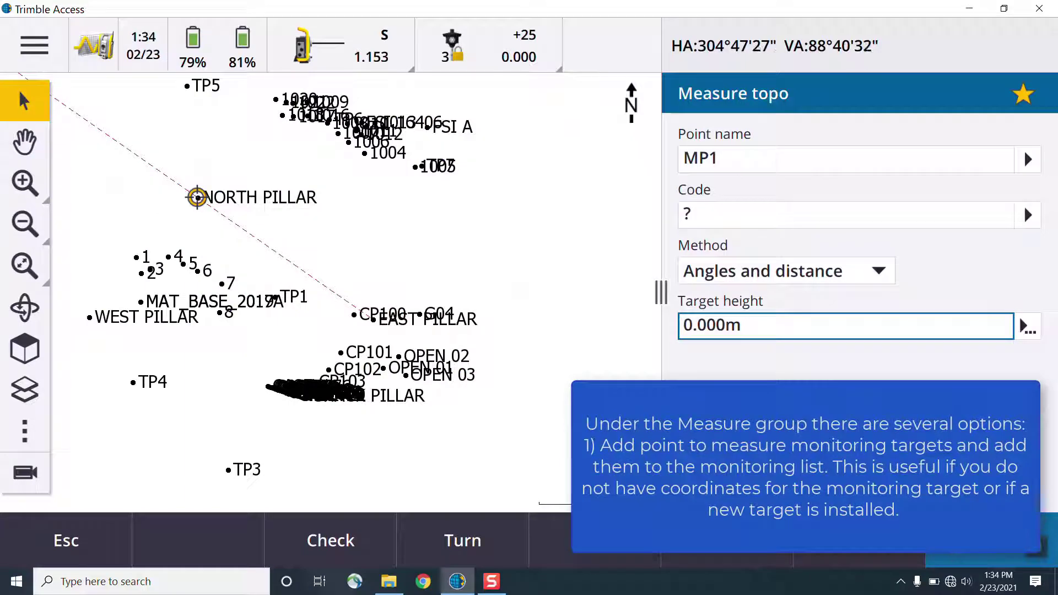
Change the Monitoring Prism constant to -25.0 mm and return to Measure topo.
left_click(490, 52)
left_click(532, 321)
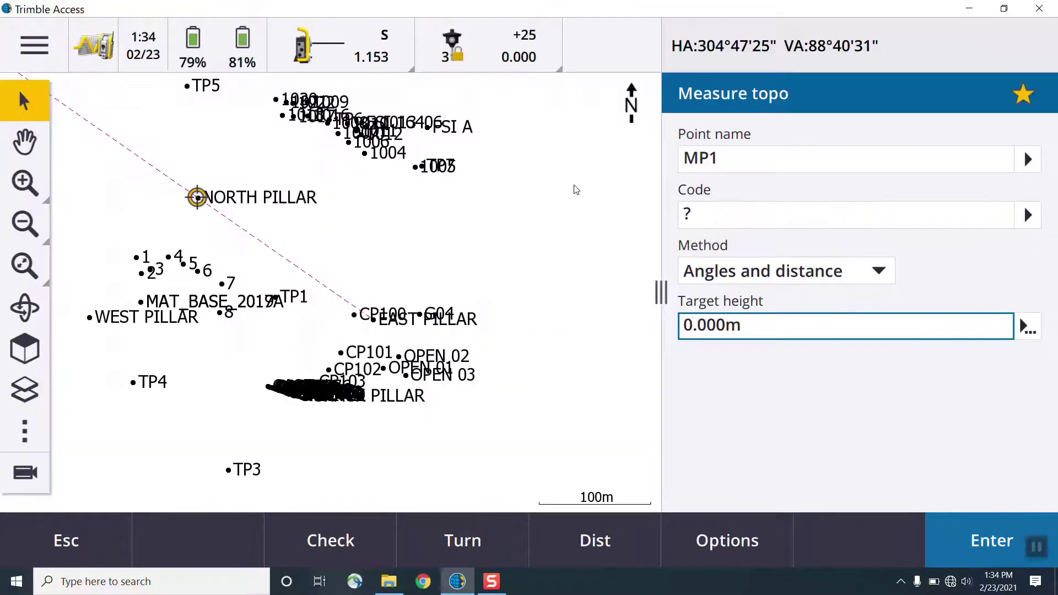
left_click(490, 52)
left_click(447, 546)
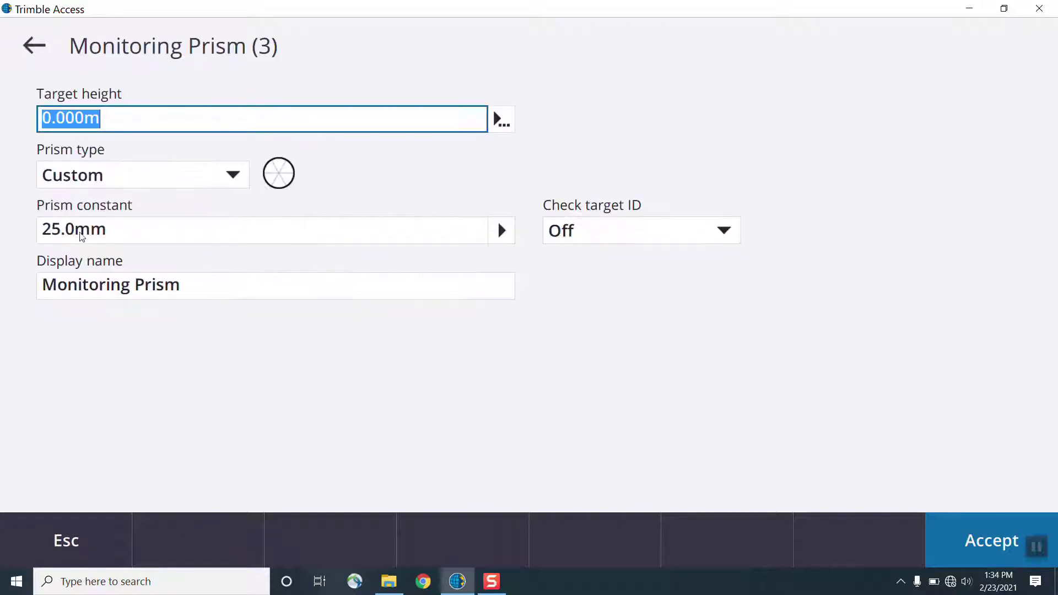
left_click(48, 230)
type("-")
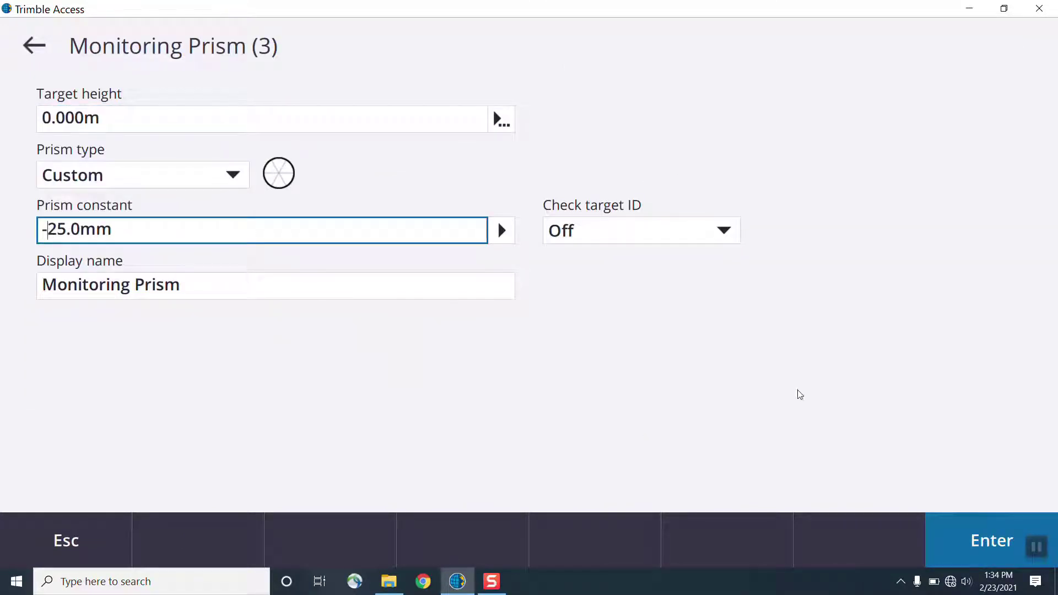
left_click(950, 550)
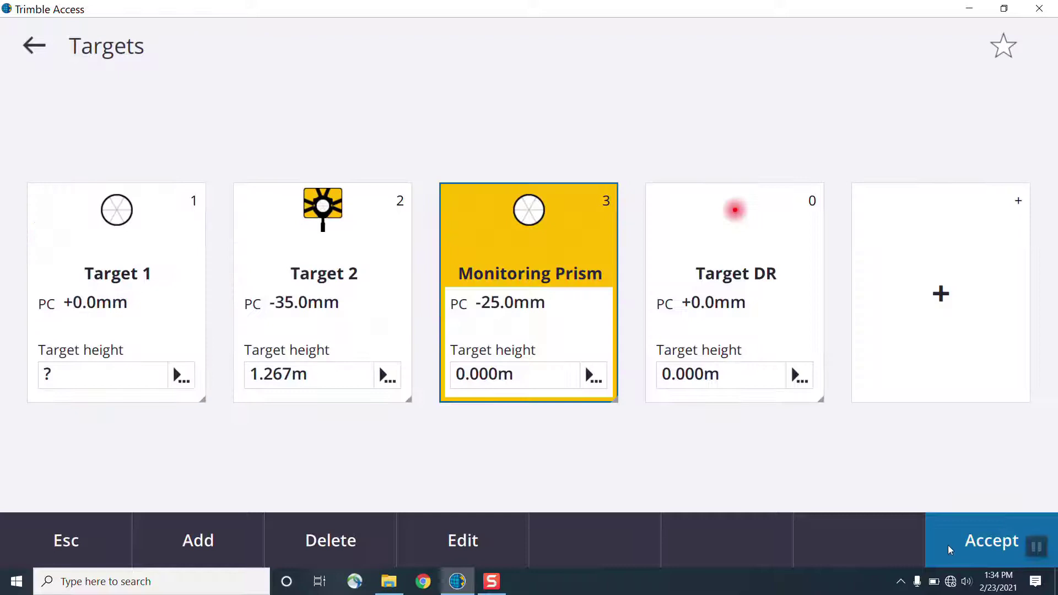
left_click(949, 550)
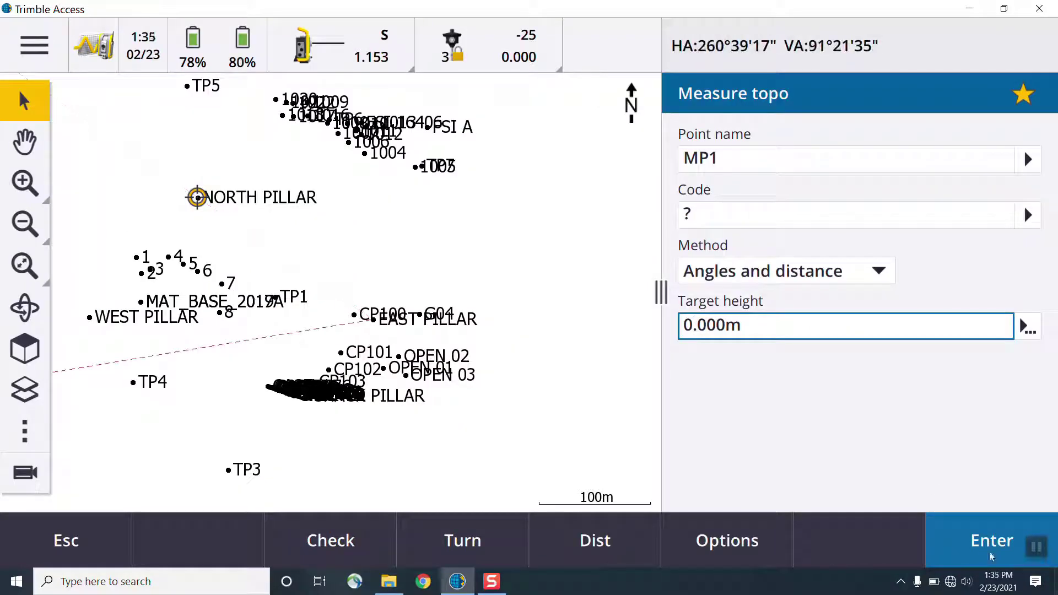
Measure and store point MP1, then bring up the Targets list.
left_click(971, 552)
left_click(970, 551)
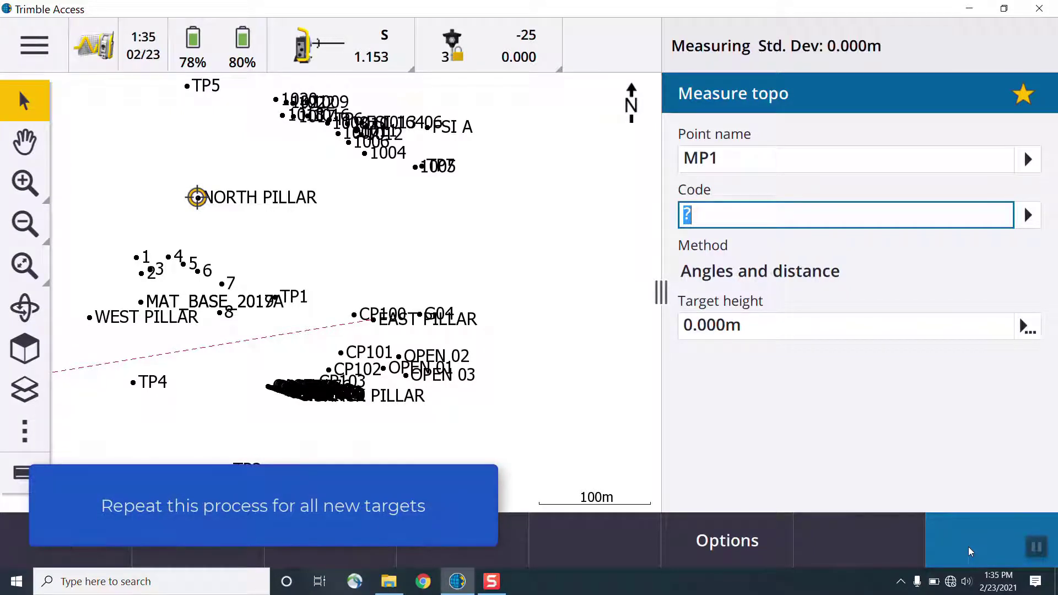
left_click(952, 539)
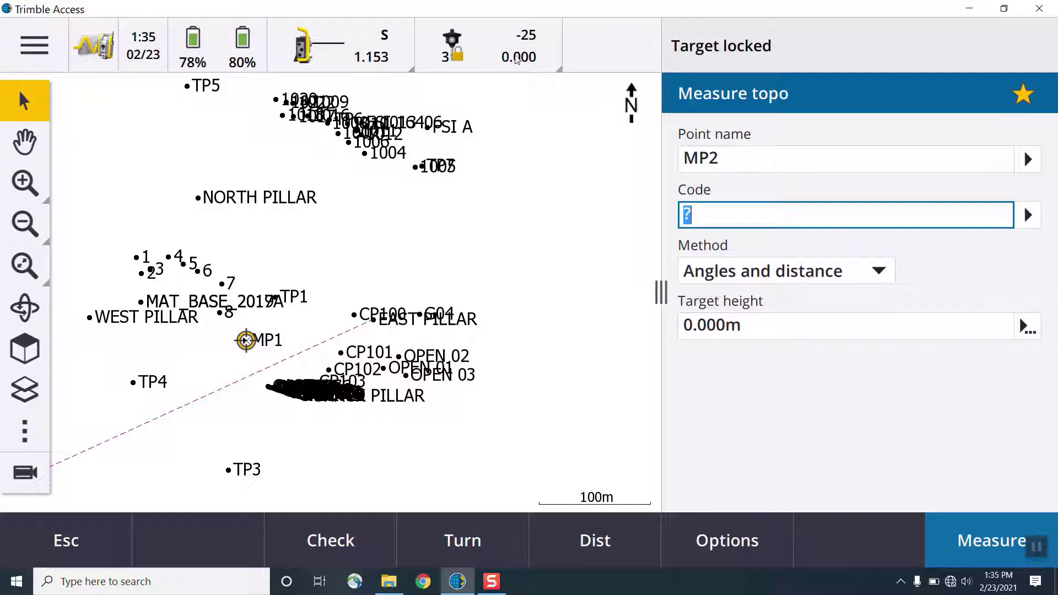
left_click(518, 55)
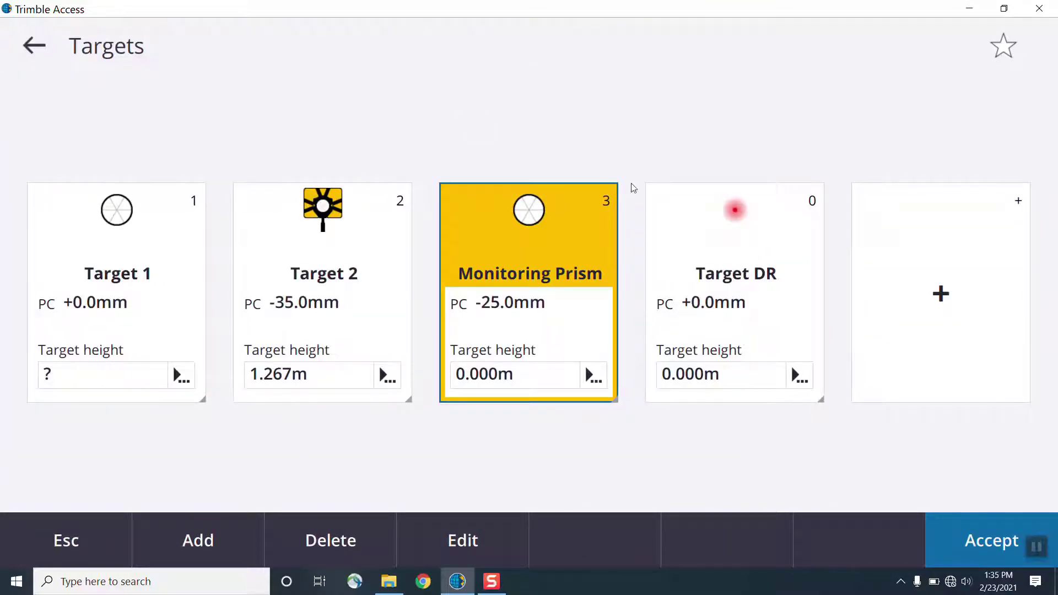
Start a Monitoring session and accept the electronic level check.
left_click(905, 225)
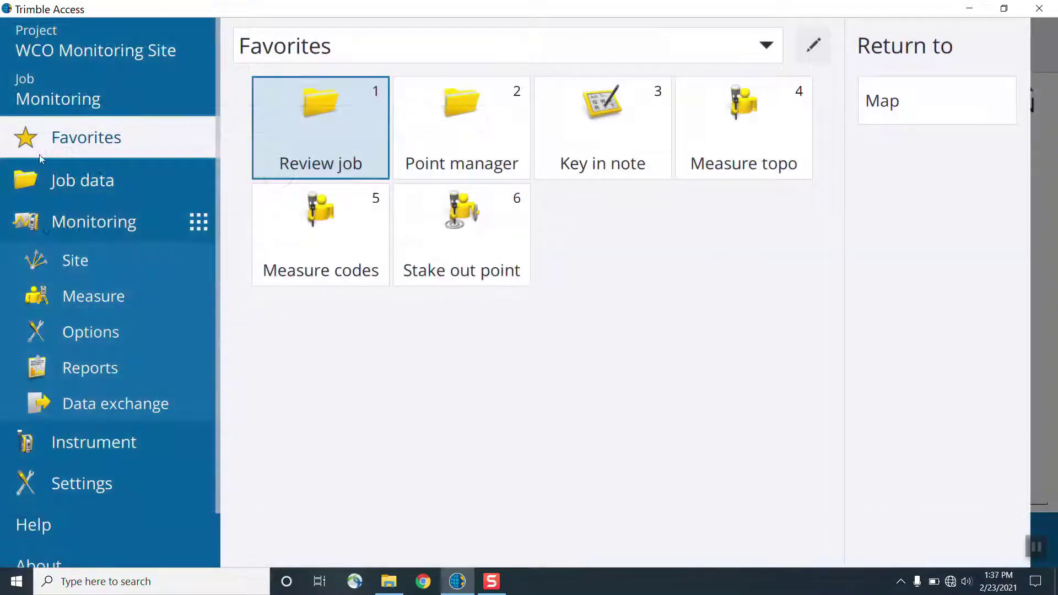
left_click(108, 299)
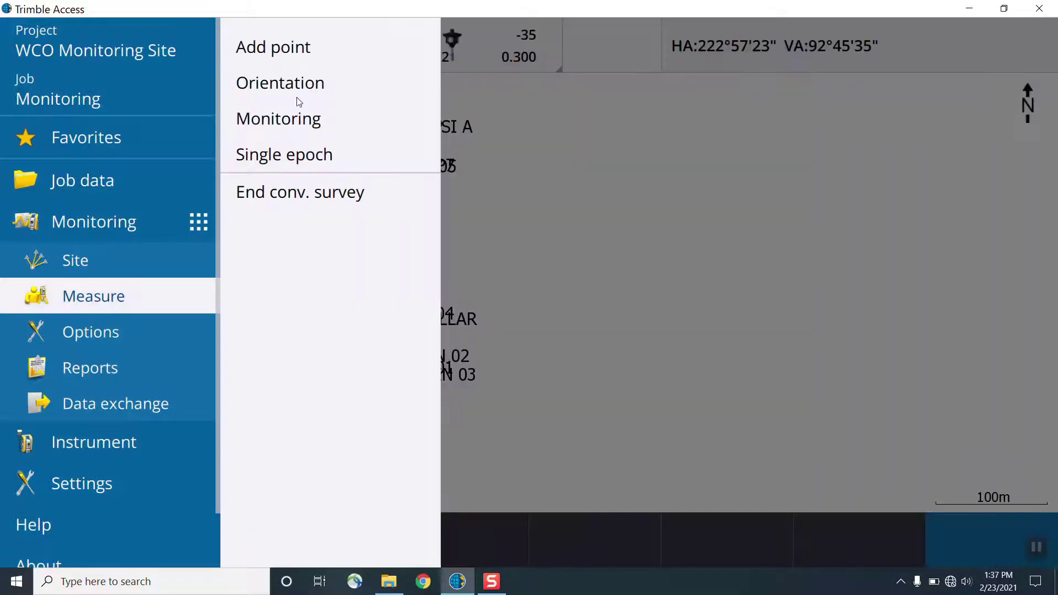
left_click(303, 121)
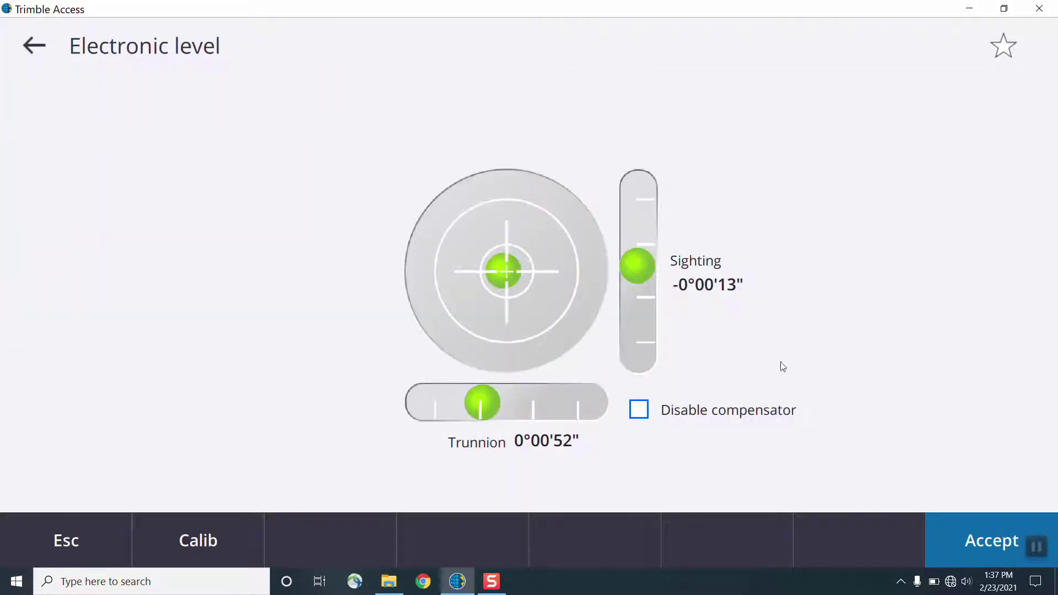
left_click(942, 523)
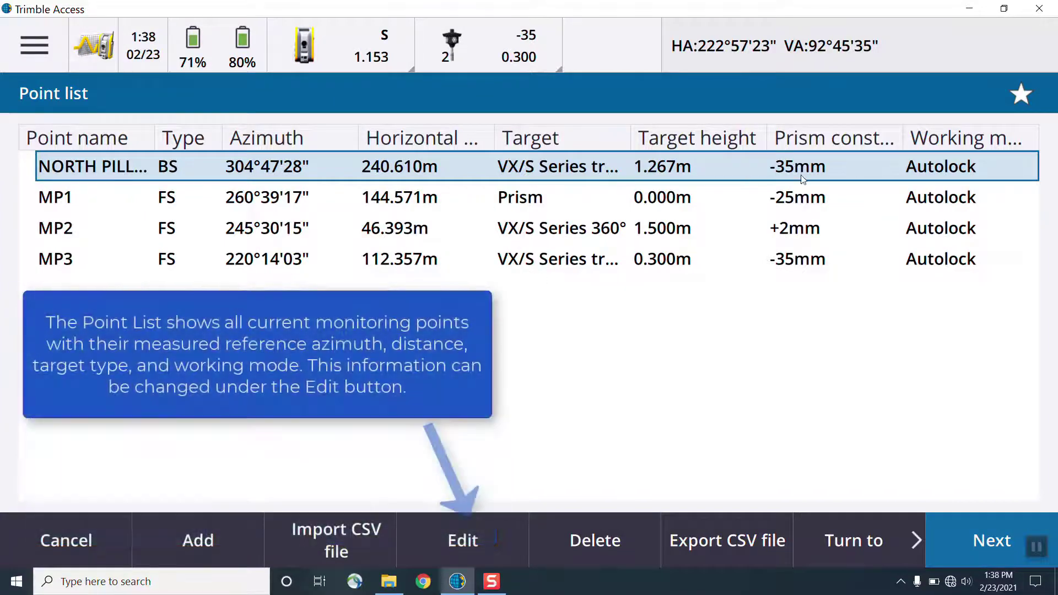
Switch NORTH PILLAR's working mode to FineLock and save the change.
left_click(455, 543)
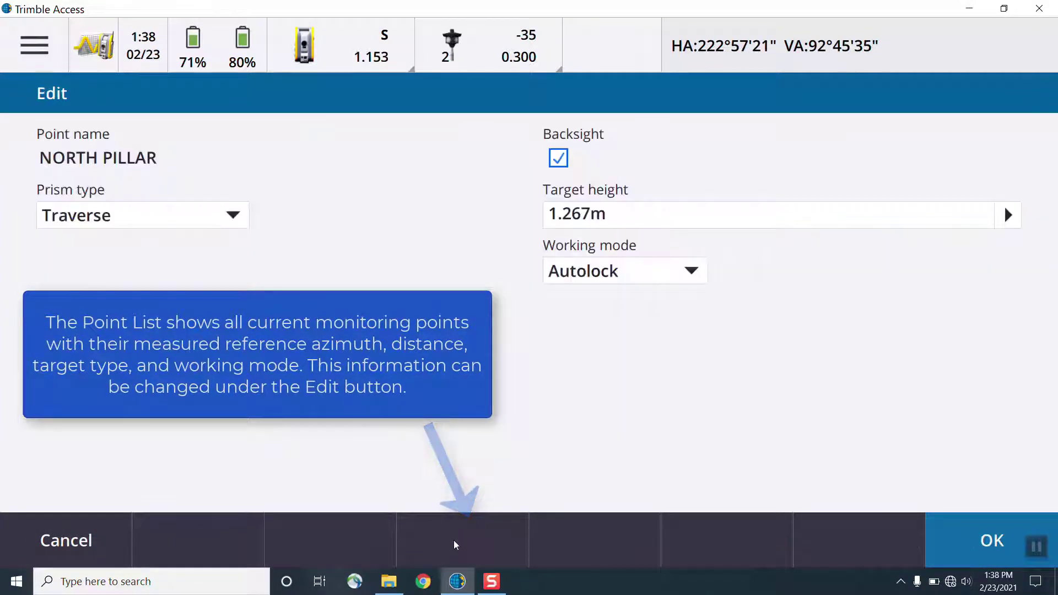
left_click(598, 264)
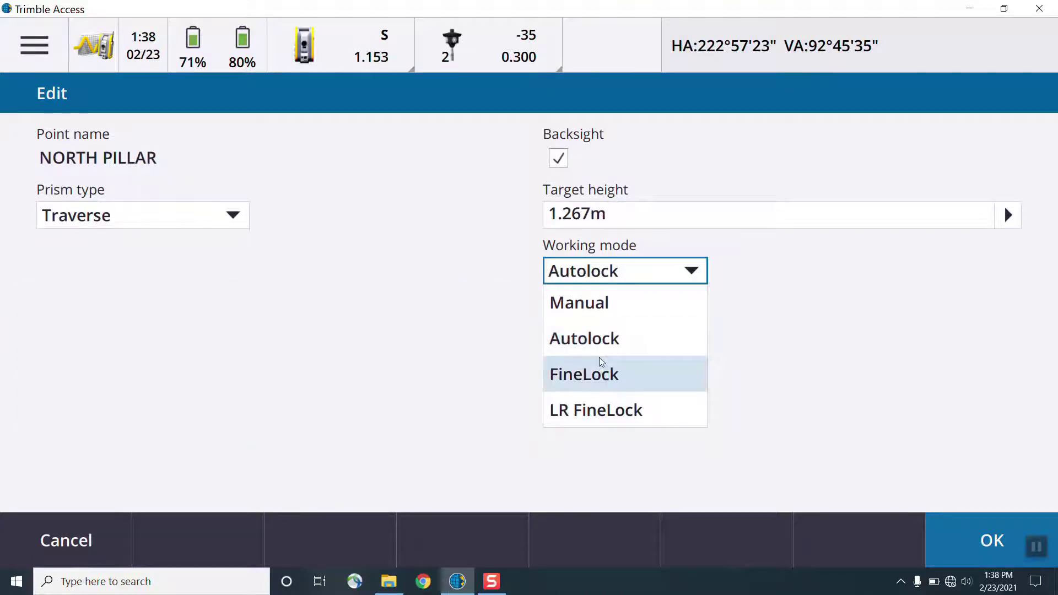
left_click(600, 386)
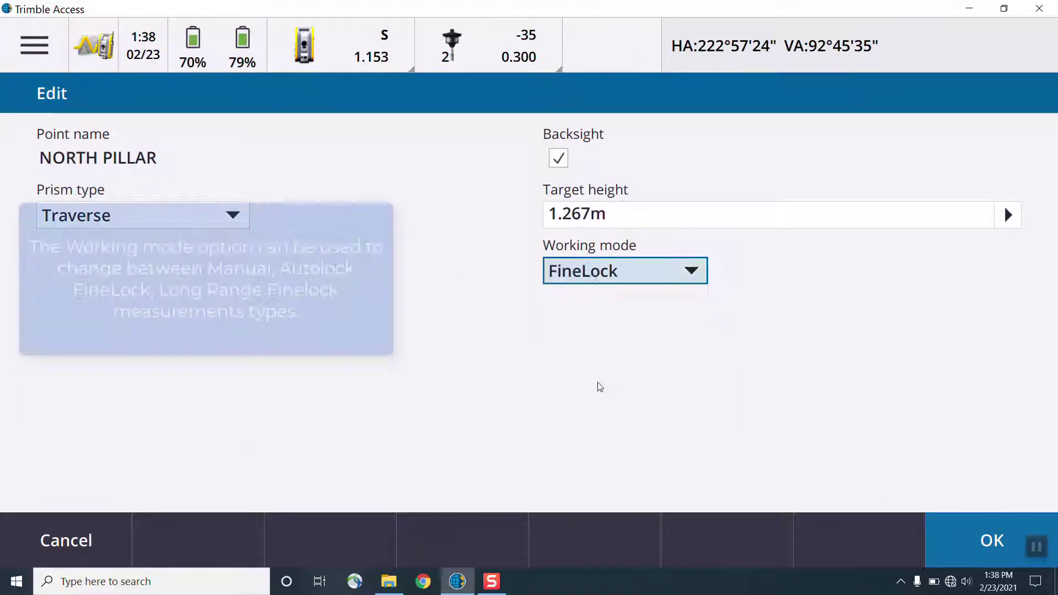
left_click(962, 533)
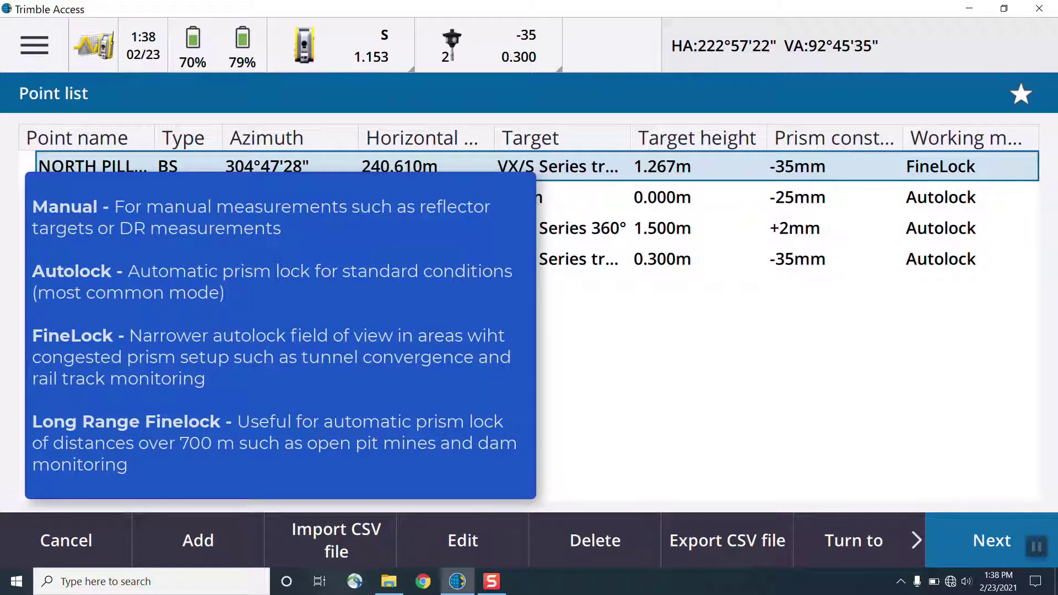
Add point MP4 and choose to measure it directly.
left_click(226, 545)
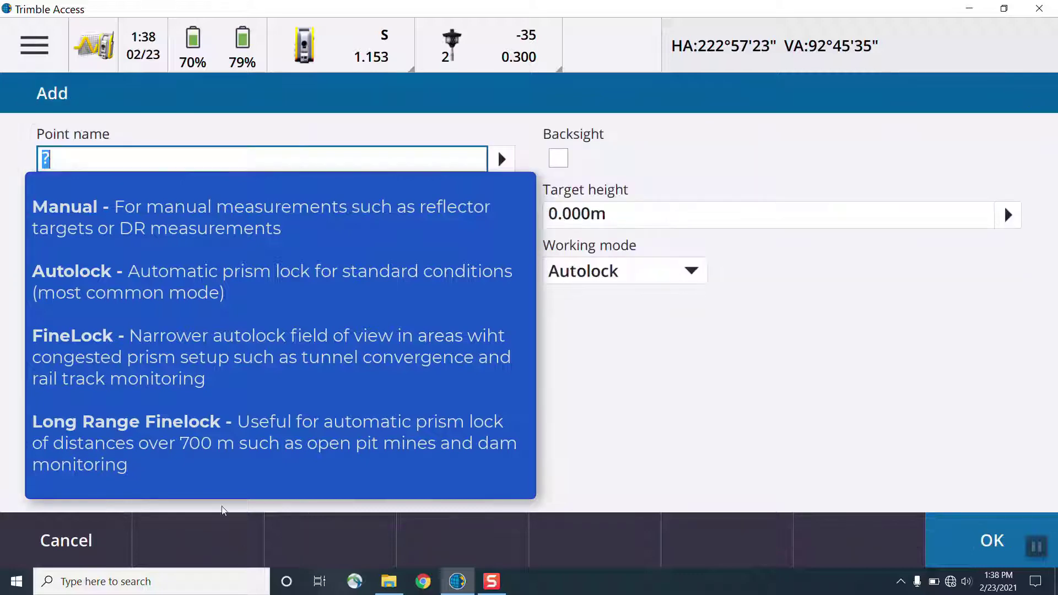
type("MP4")
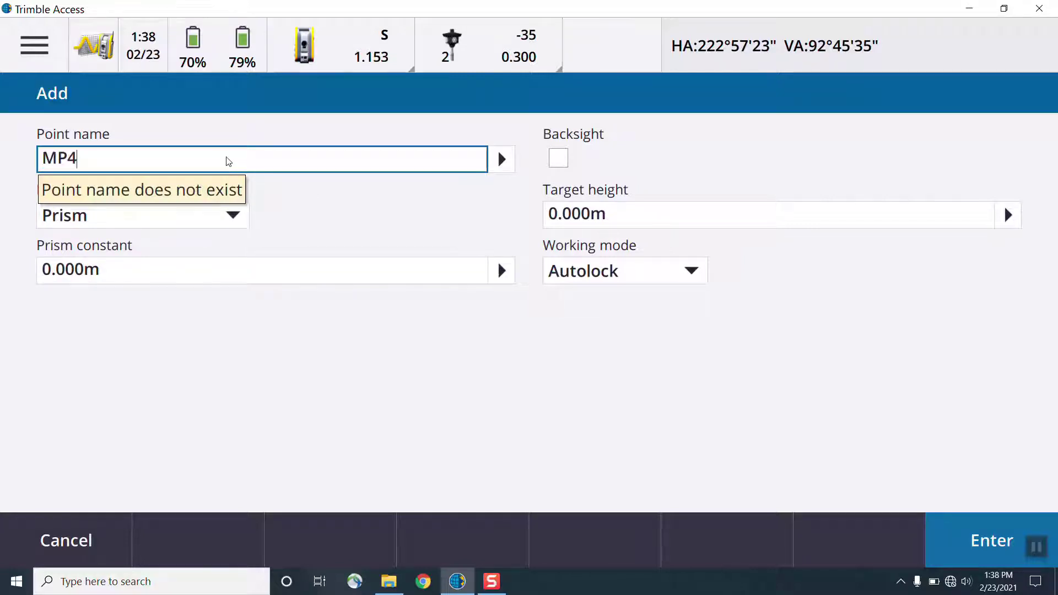
left_click(508, 159)
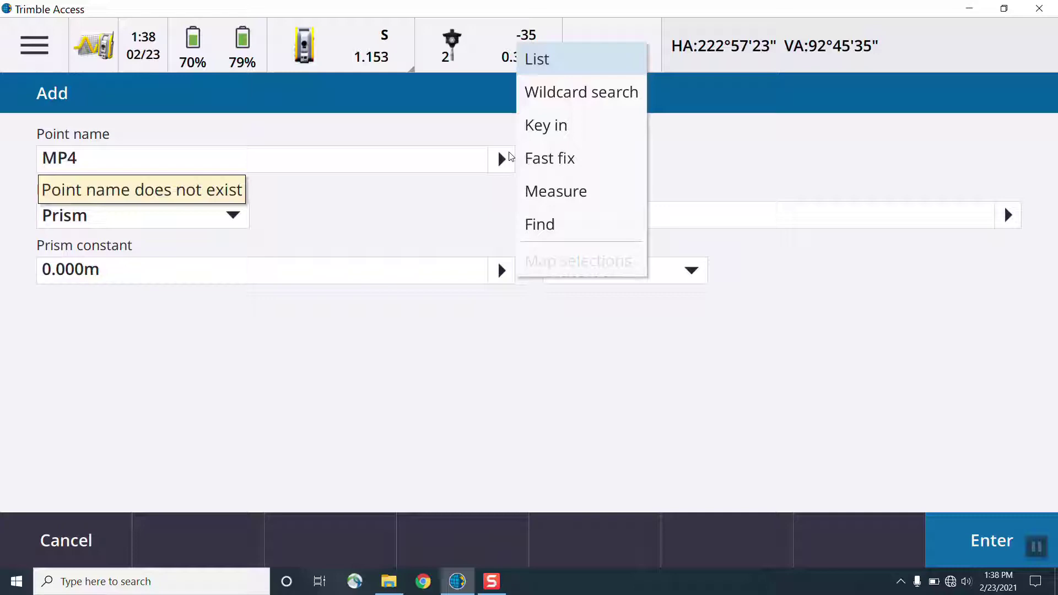
left_click(555, 191)
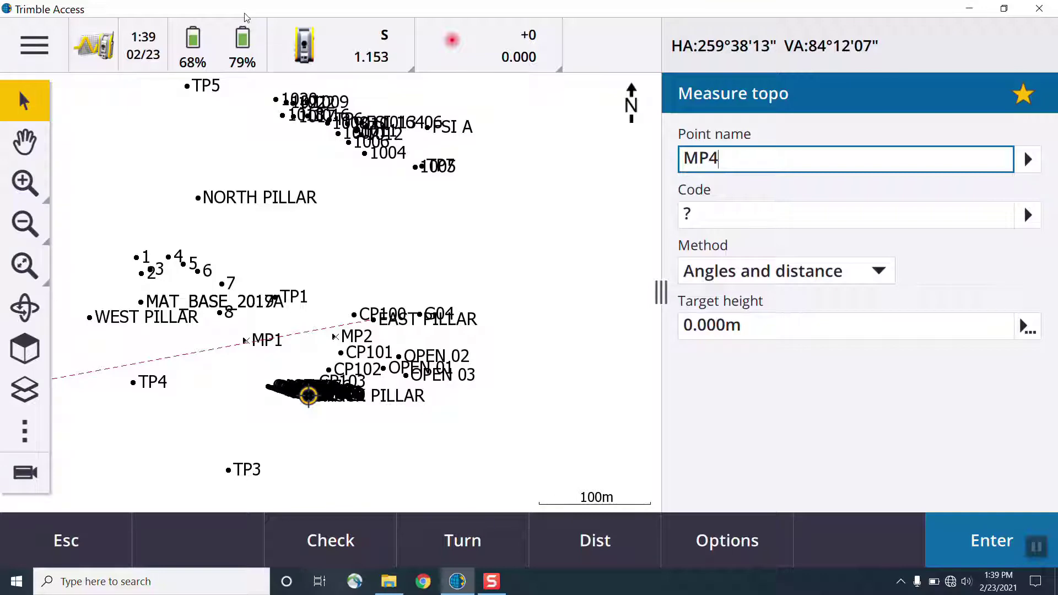
Open the instrument's live video and zoom in on the building corner.
left_click(306, 51)
left_click(384, 116)
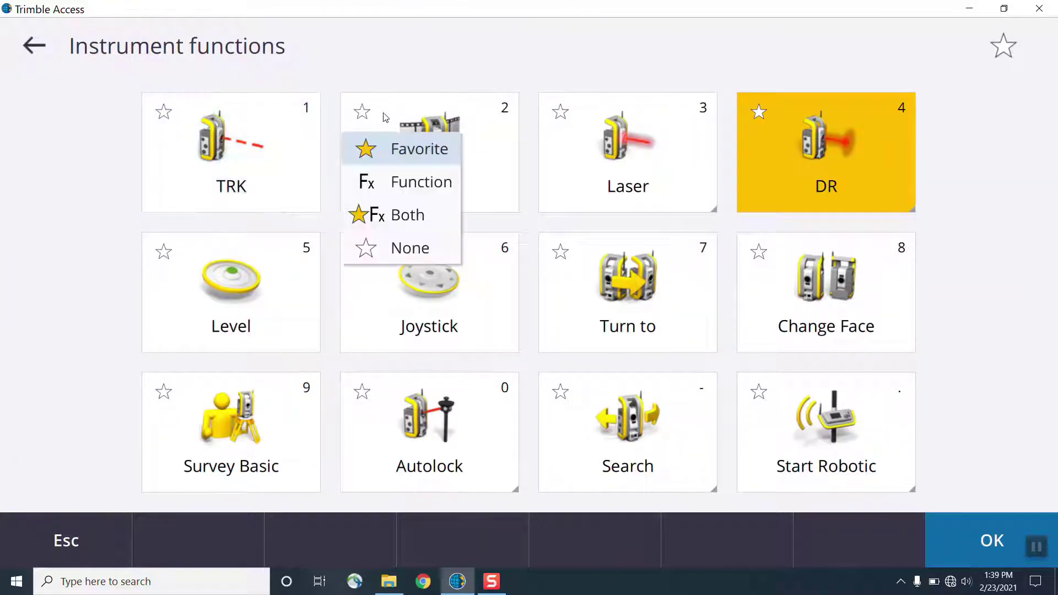
left_click(460, 123)
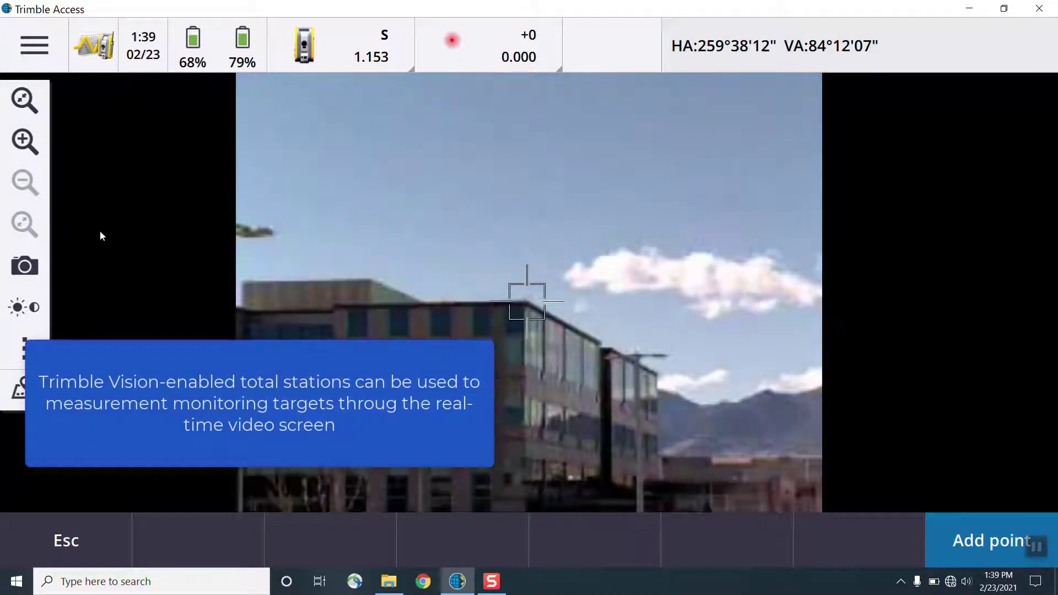
left_click(22, 138)
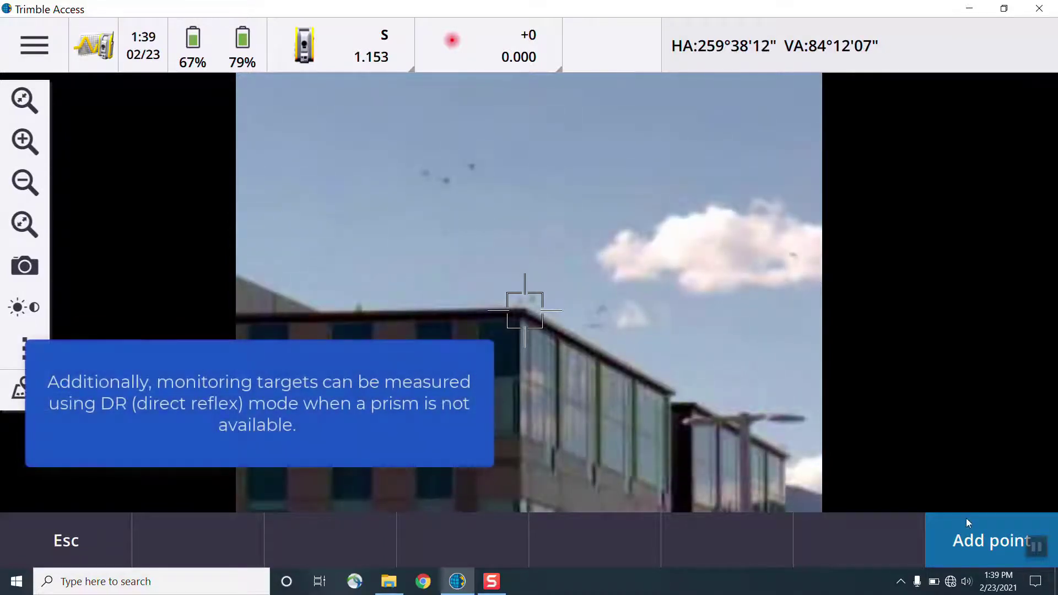
Add the sighted spot as MP4, then measure and store it.
left_click(974, 539)
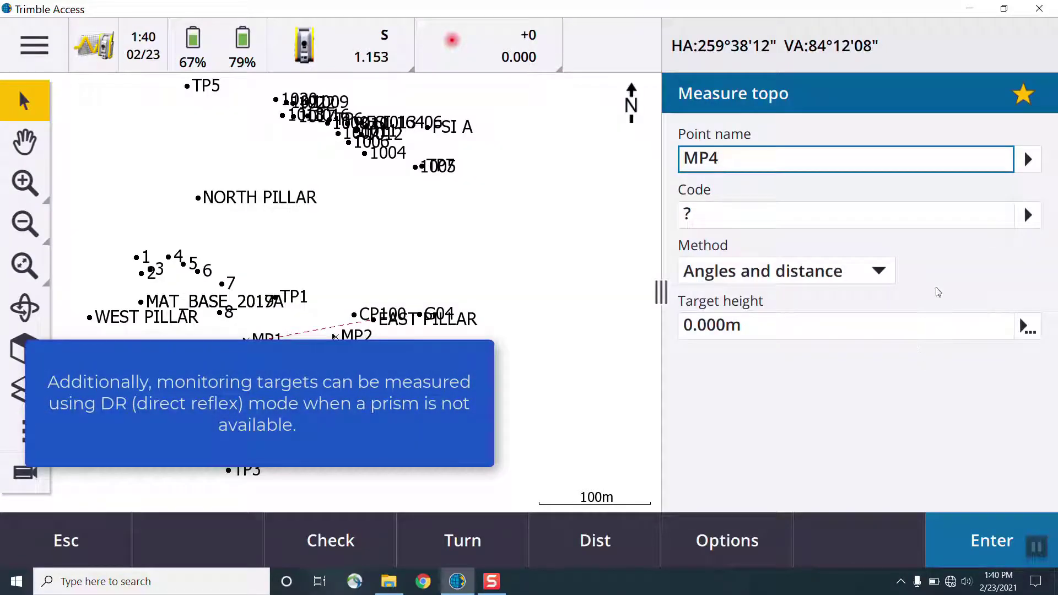
left_click(951, 524)
left_click(952, 519)
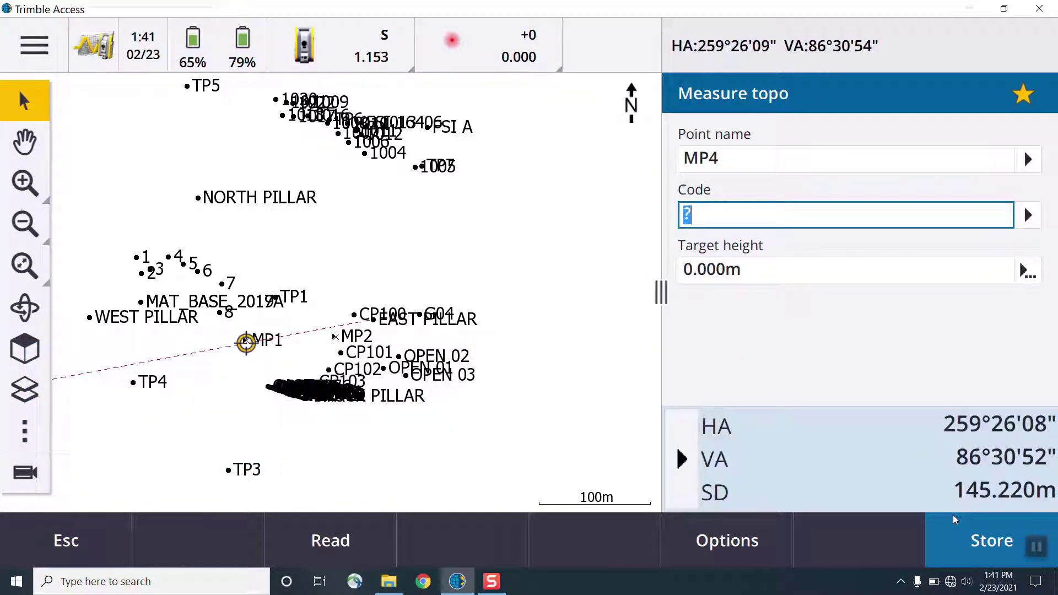
left_click(954, 514)
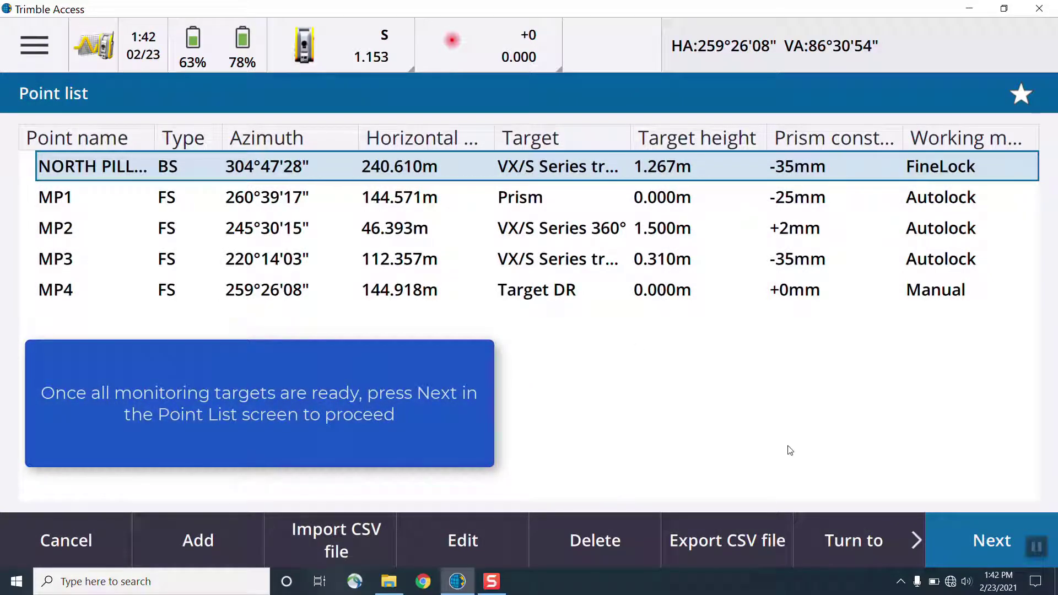
Set the Epoch list to 4 epochs and bring up the epoch Options.
left_click(984, 540)
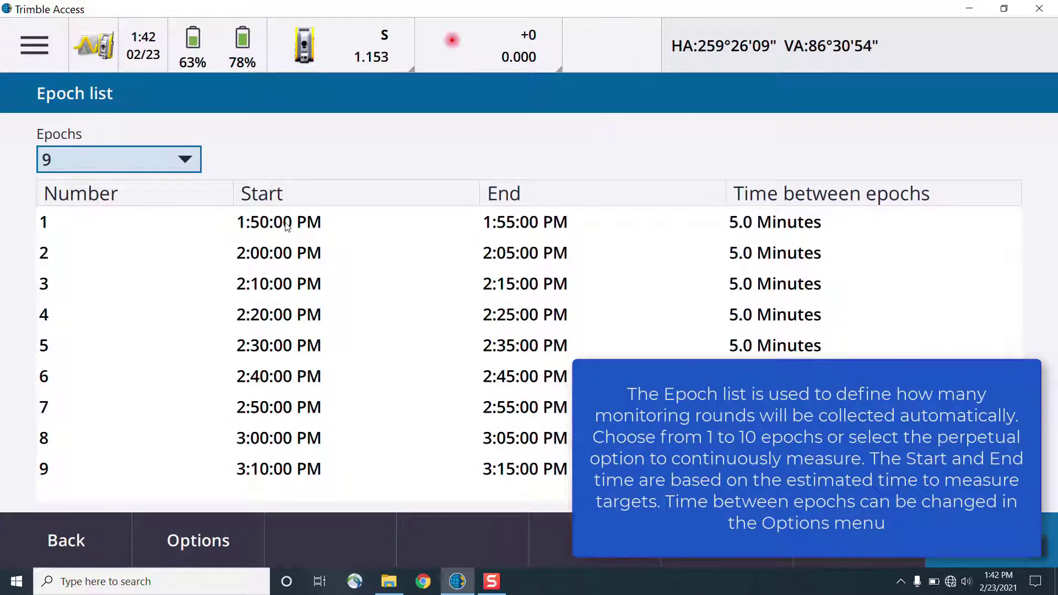
left_click(193, 160)
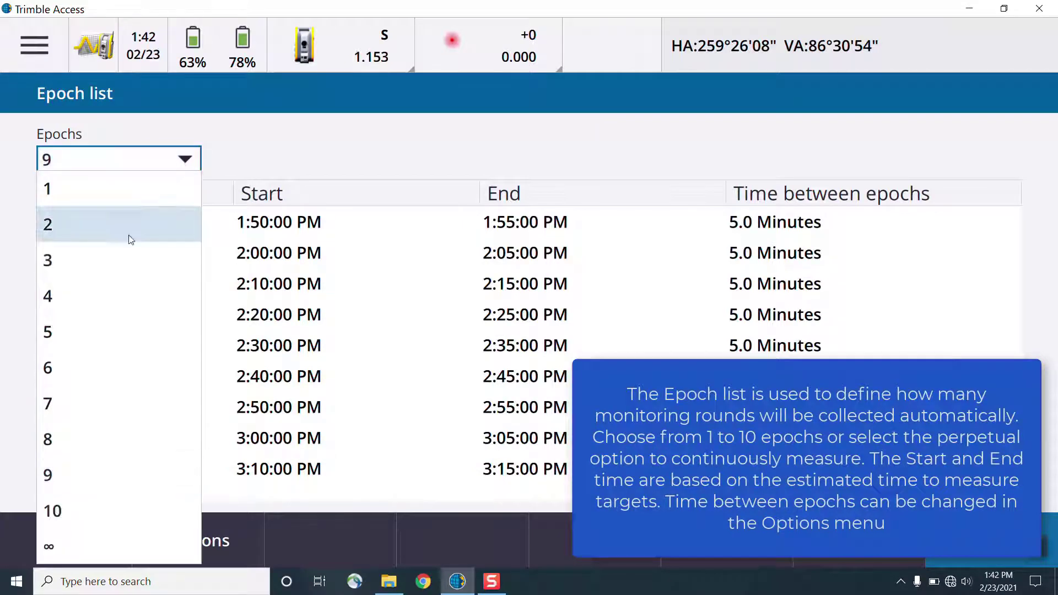
left_click(108, 296)
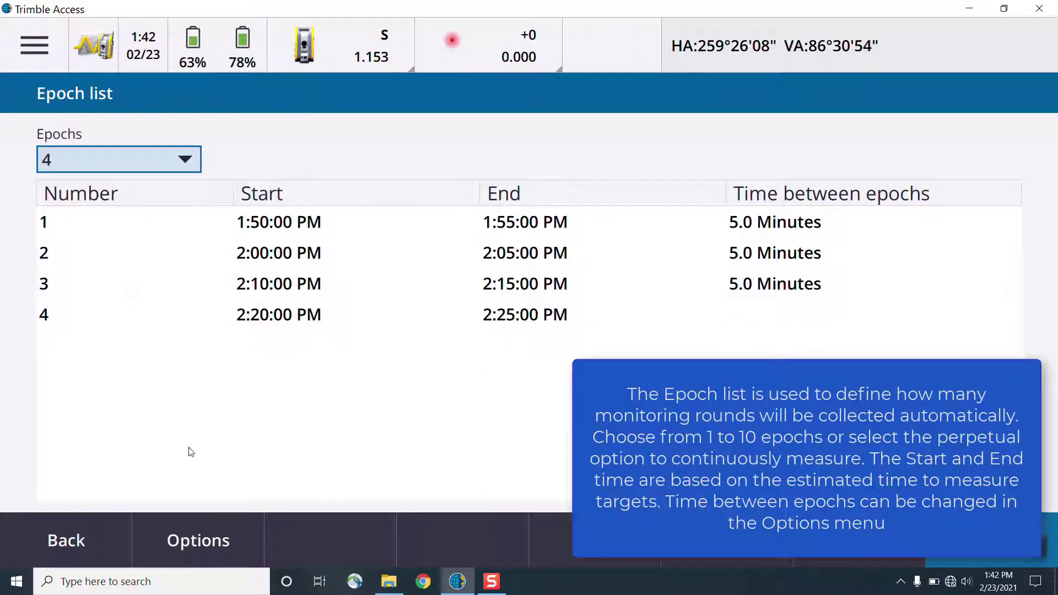
left_click(191, 532)
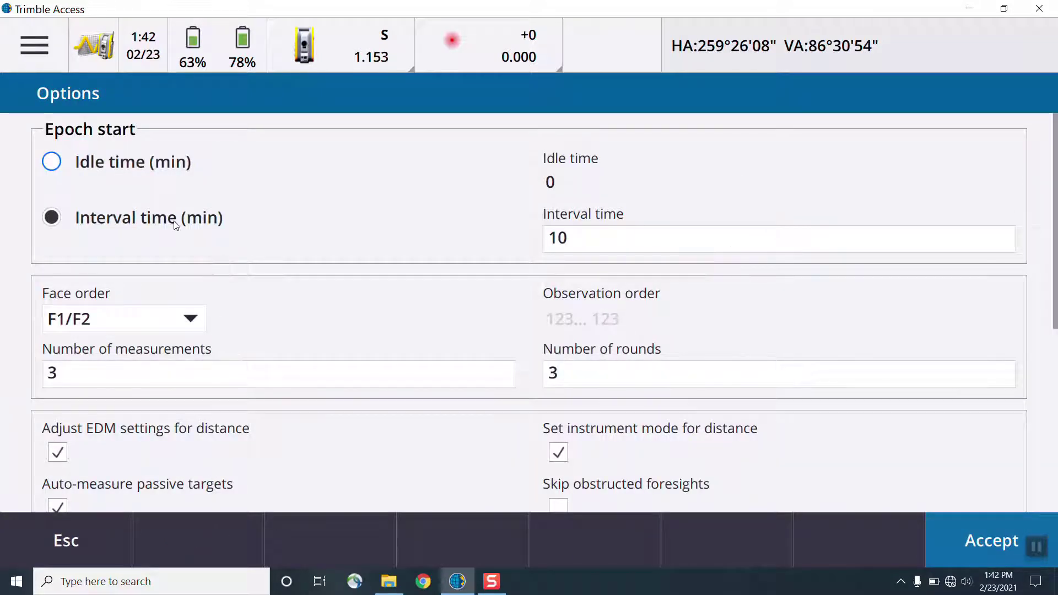
Set the number of measurements to 2 with 3 rounds, then review the displacement tolerances.
left_click(146, 165)
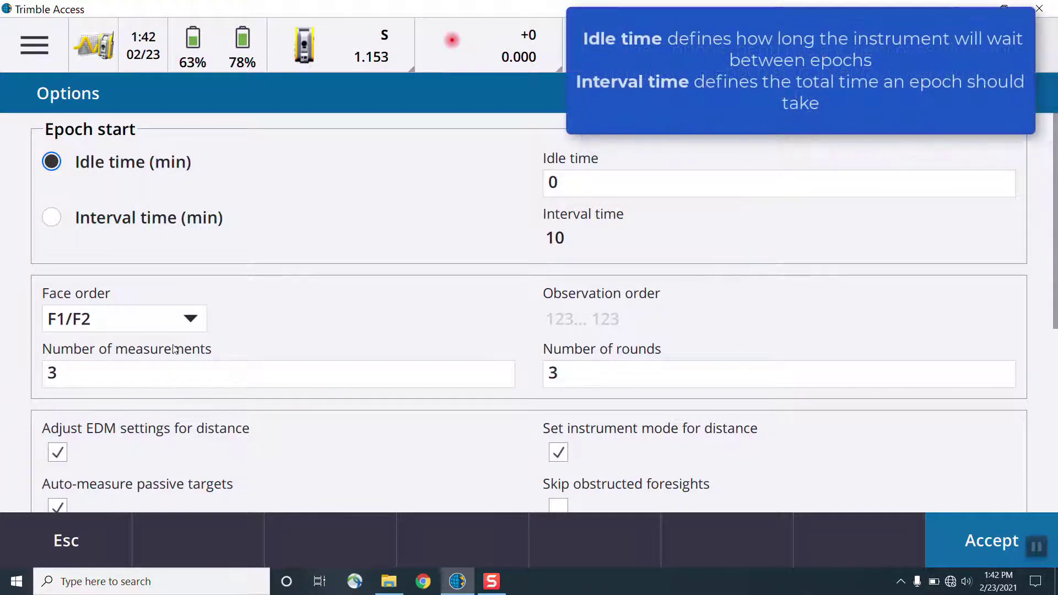
scroll(345, 330, "down", 5)
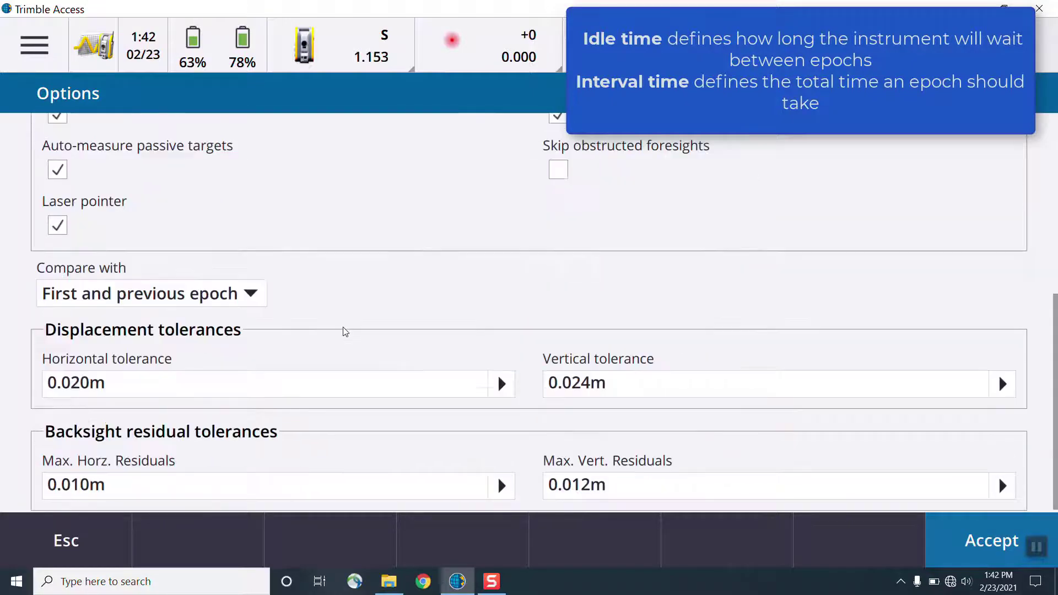
scroll(345, 330, "up", 5)
scroll(345, 331, "down", 3)
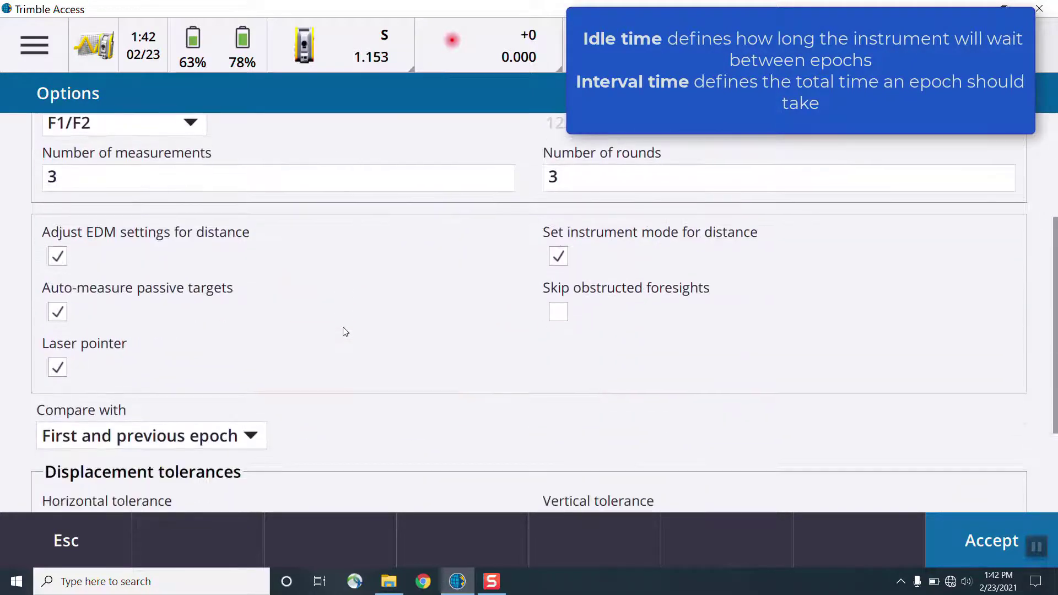
left_click(406, 189)
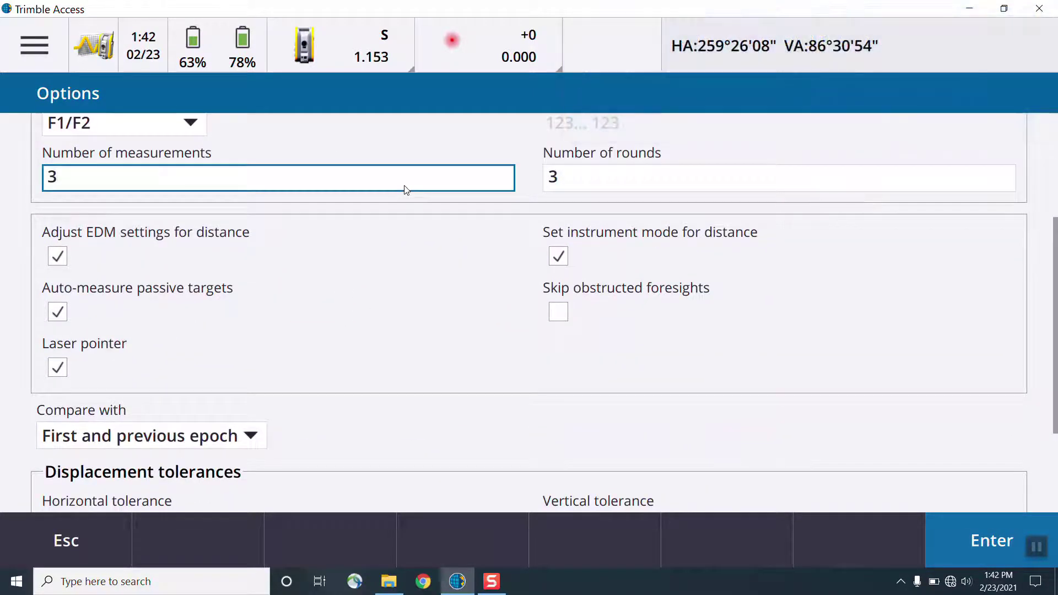
left_click(589, 182)
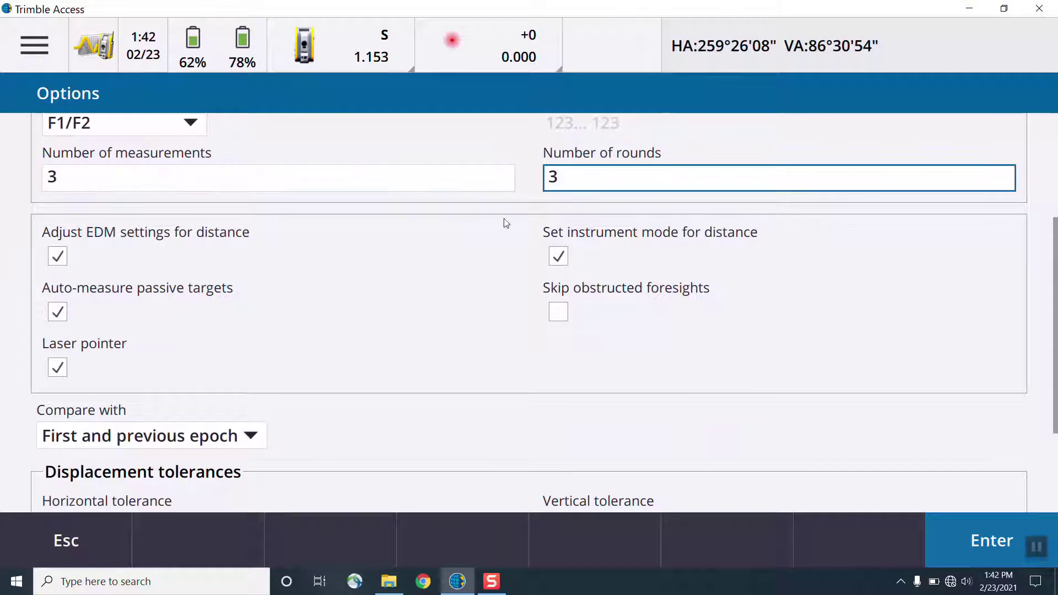
left_click(445, 177)
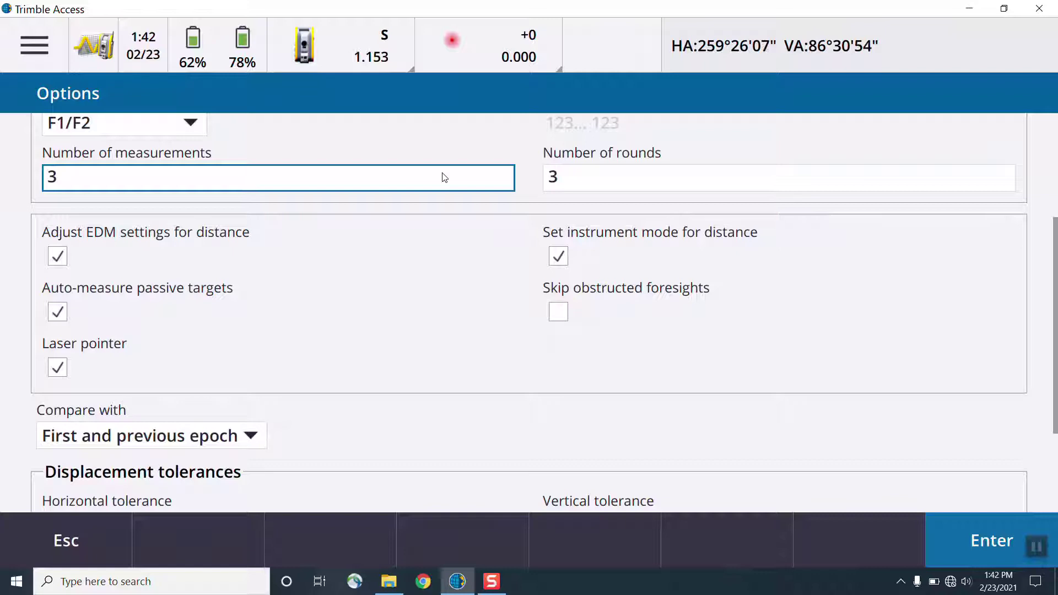
type("2")
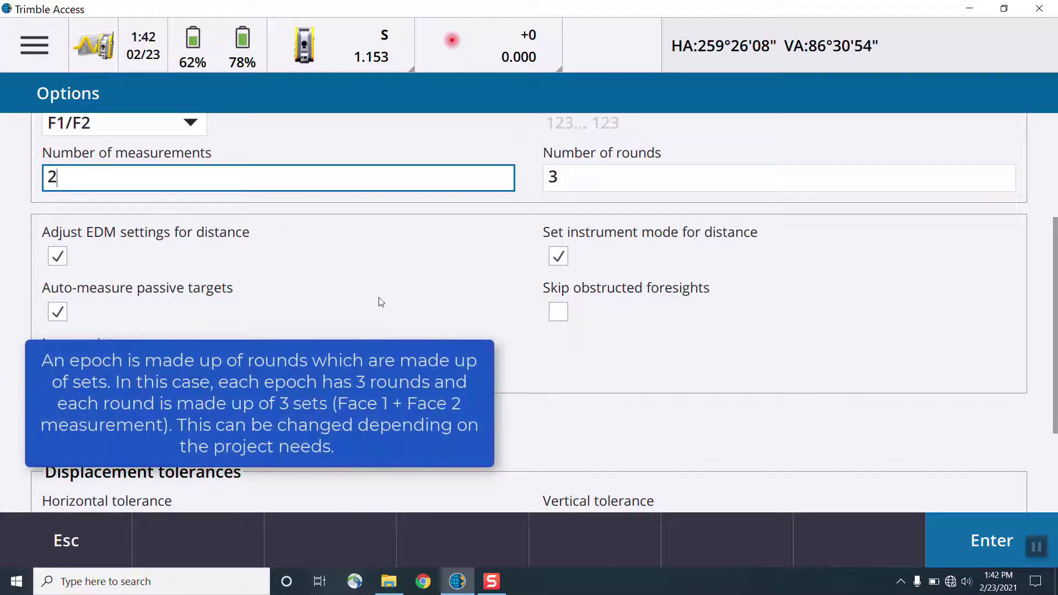
left_click(558, 311)
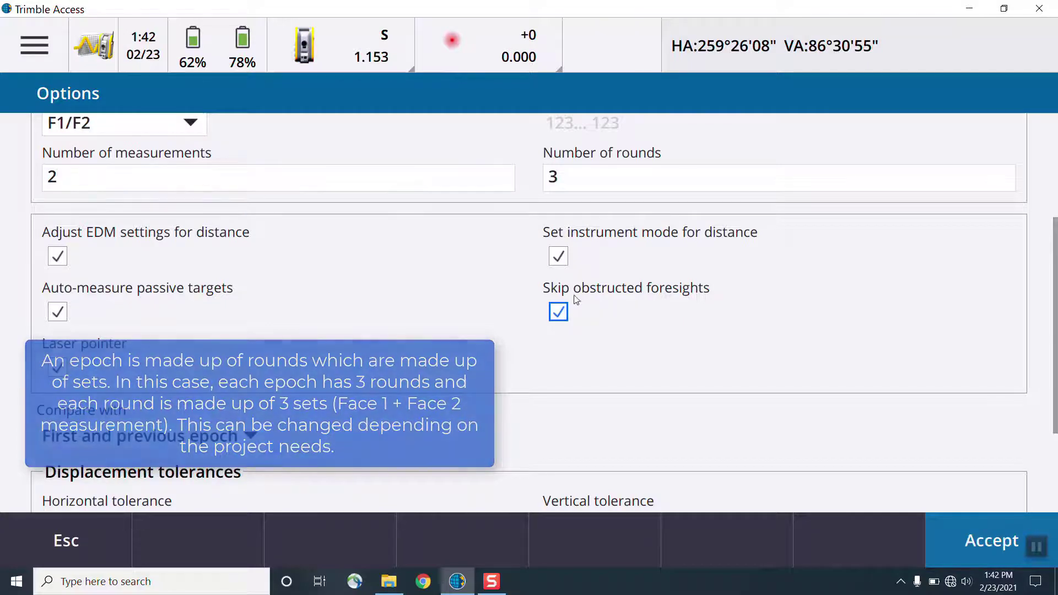
left_click(562, 312)
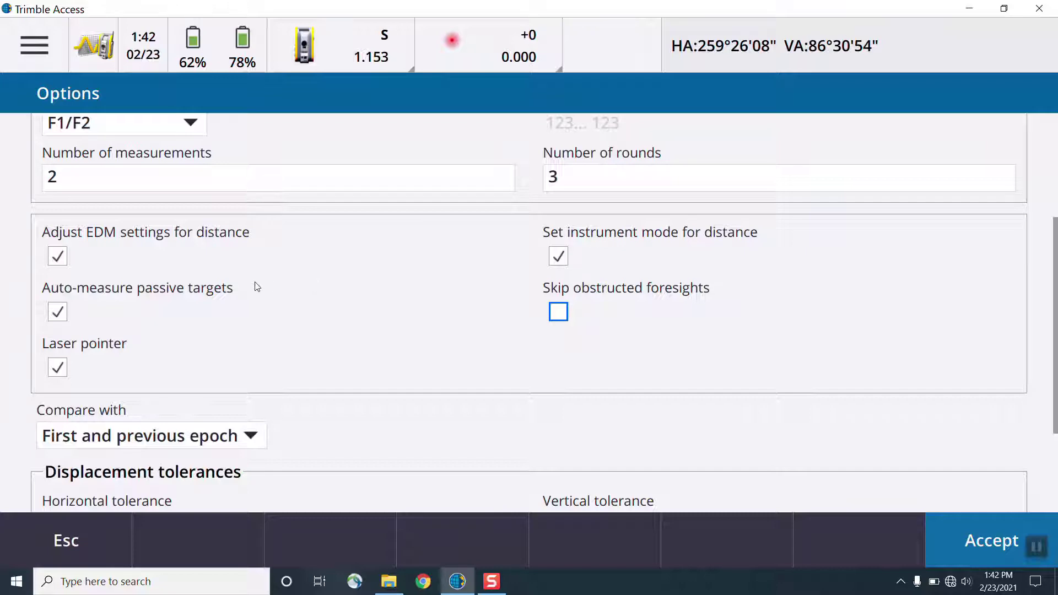
scroll(253, 283, "down", 3)
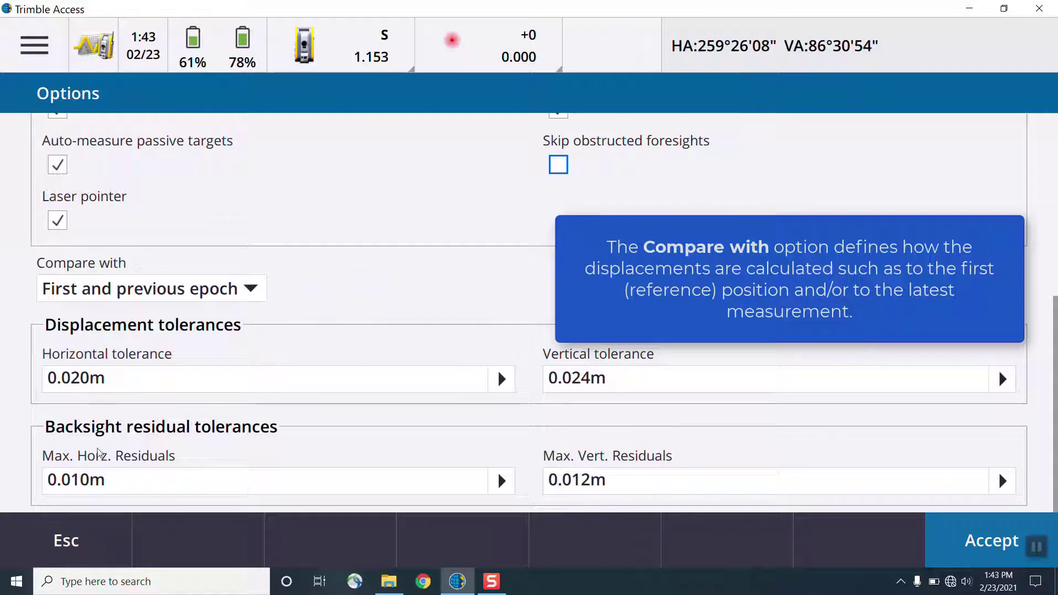
Set Max. Horz. and Max. Vert. residuals to 0.020 m and horizontal tolerance to 0.015 m, then accept.
left_click(91, 481)
key("BackSpace")
key("BackSpace")
type("20")
key("Tab")
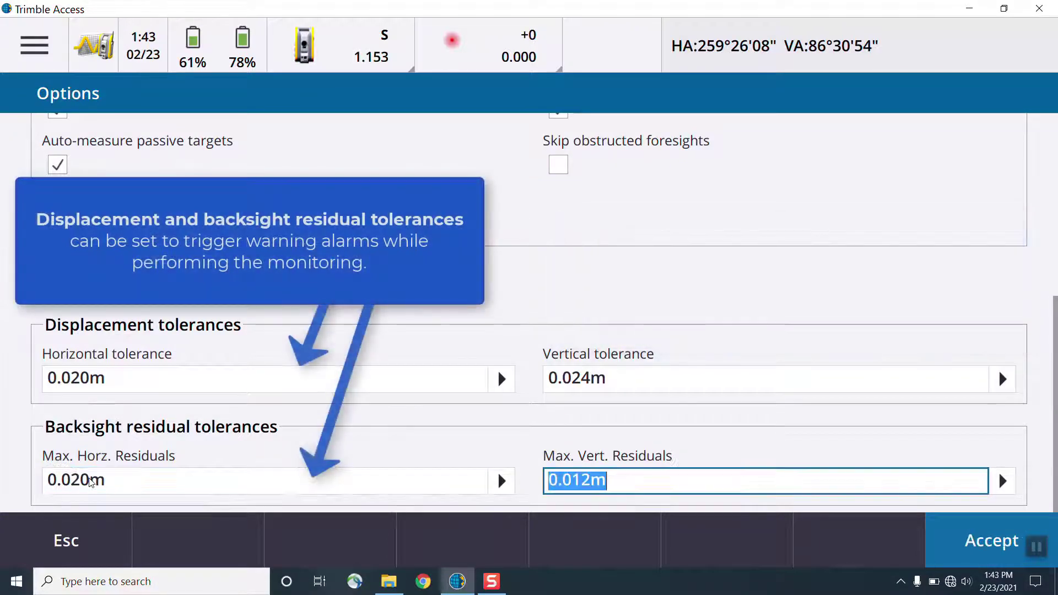
type("0.02")
left_click(87, 381)
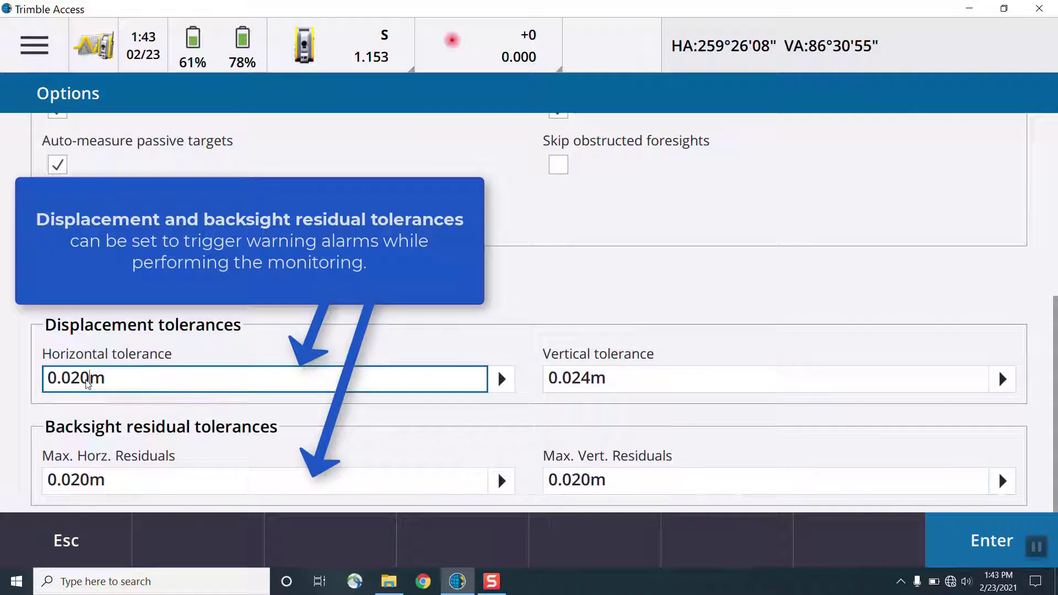
key("BackSpace")
key("BackSpace")
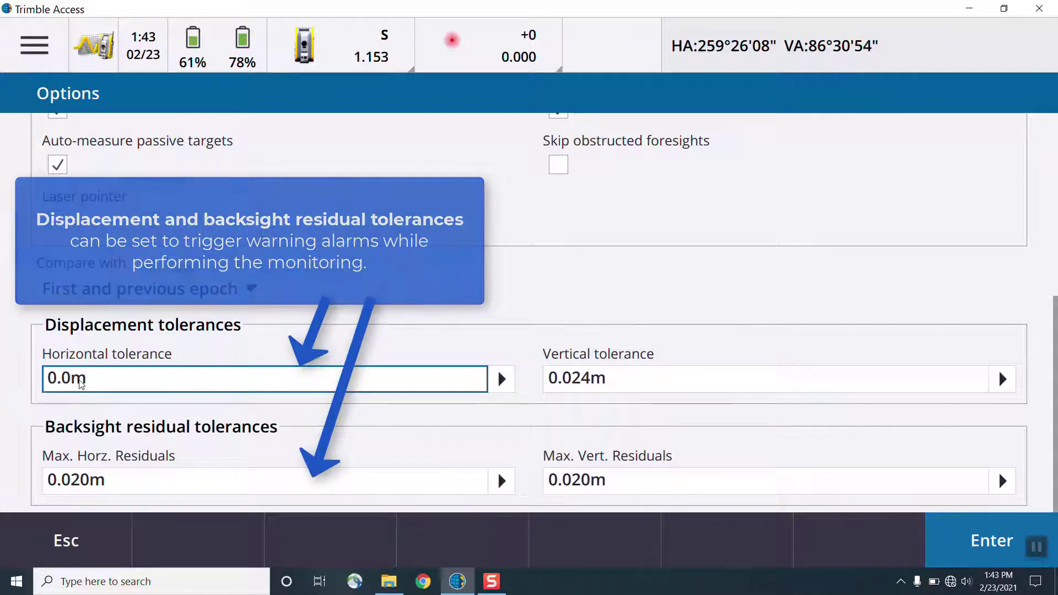
type("15")
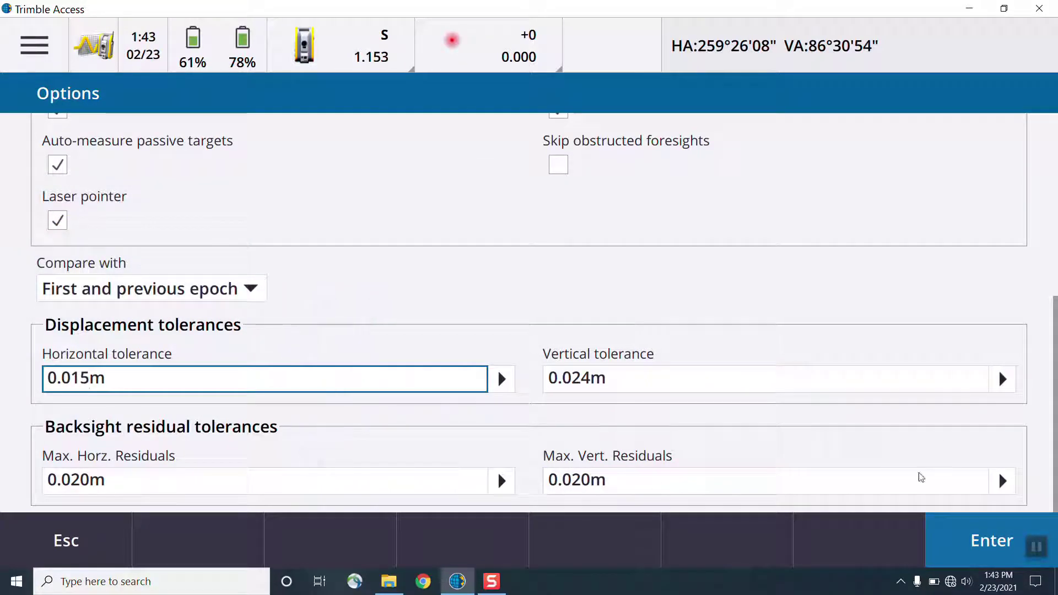
left_click(940, 529)
left_click(943, 532)
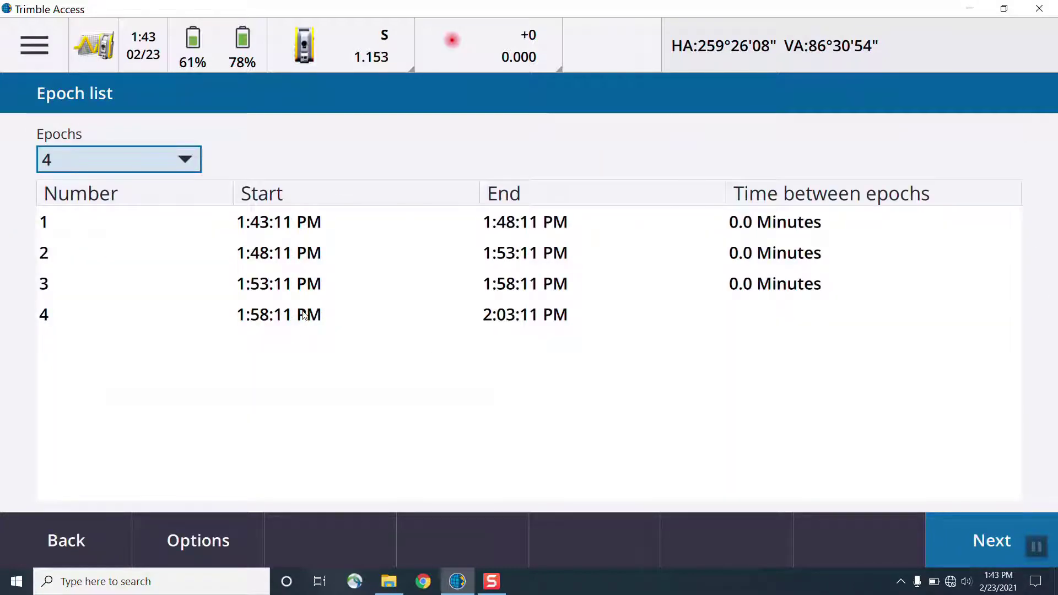
Choose 5 epochs for the monitoring run and advance to the monitoring screen.
left_click(186, 159)
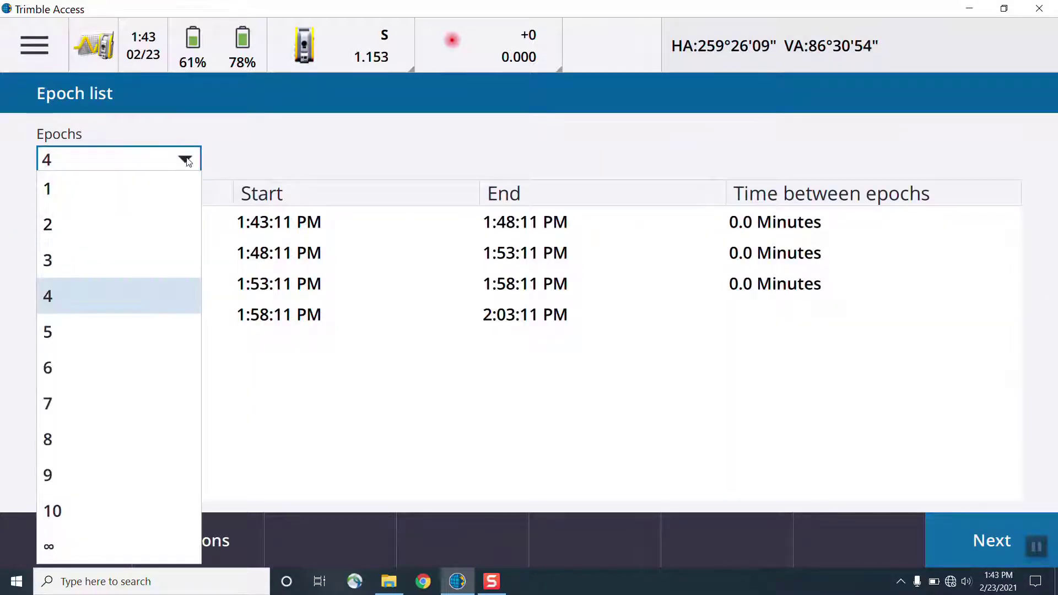
left_click(139, 323)
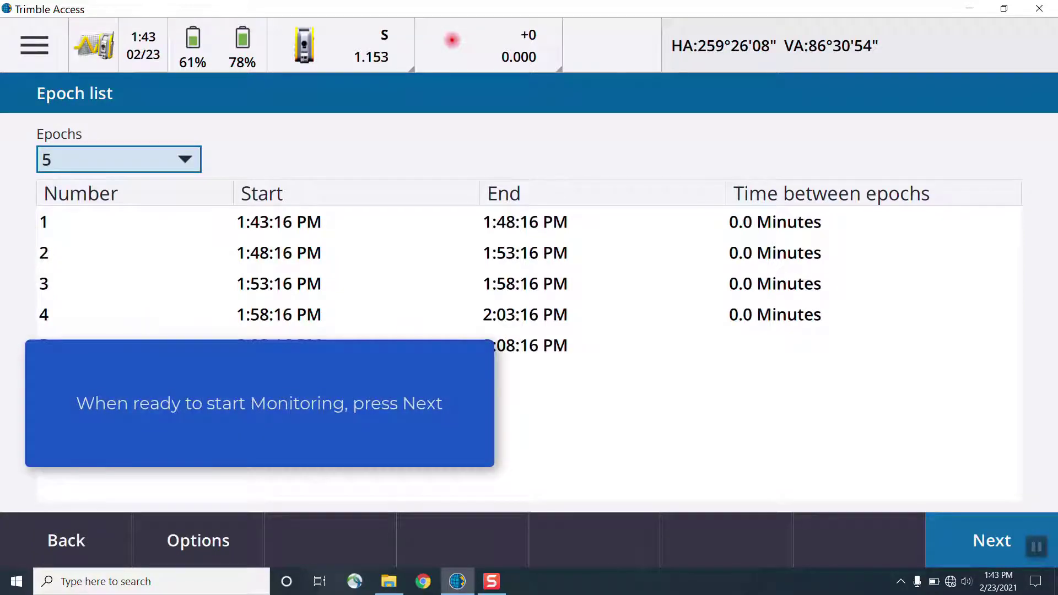
left_click(959, 531)
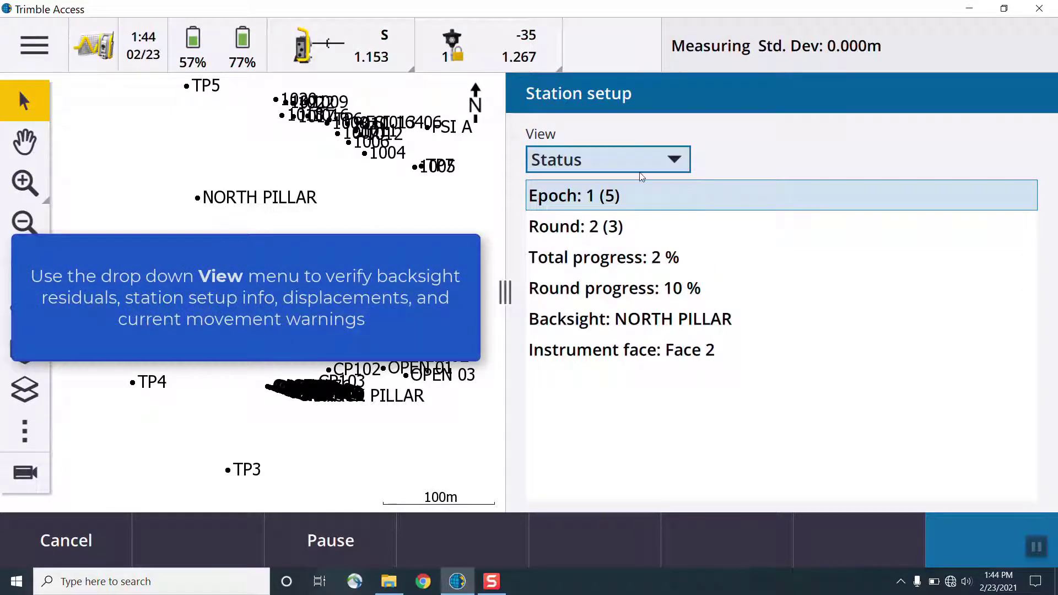
Switch the monitoring panel through the Station setup, Residuals and List views.
left_click(638, 160)
left_click(611, 226)
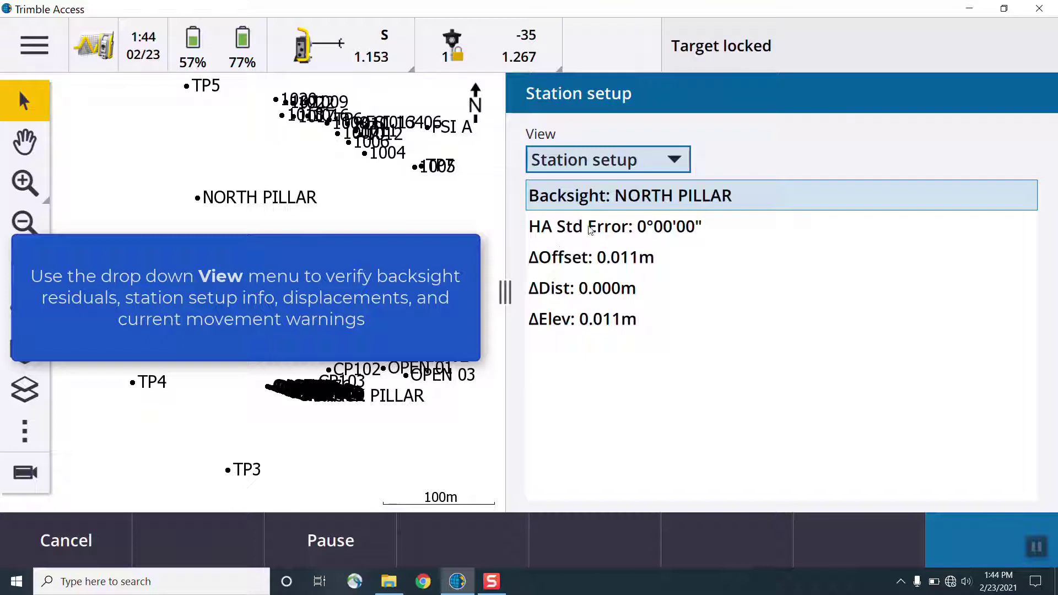
left_click(631, 165)
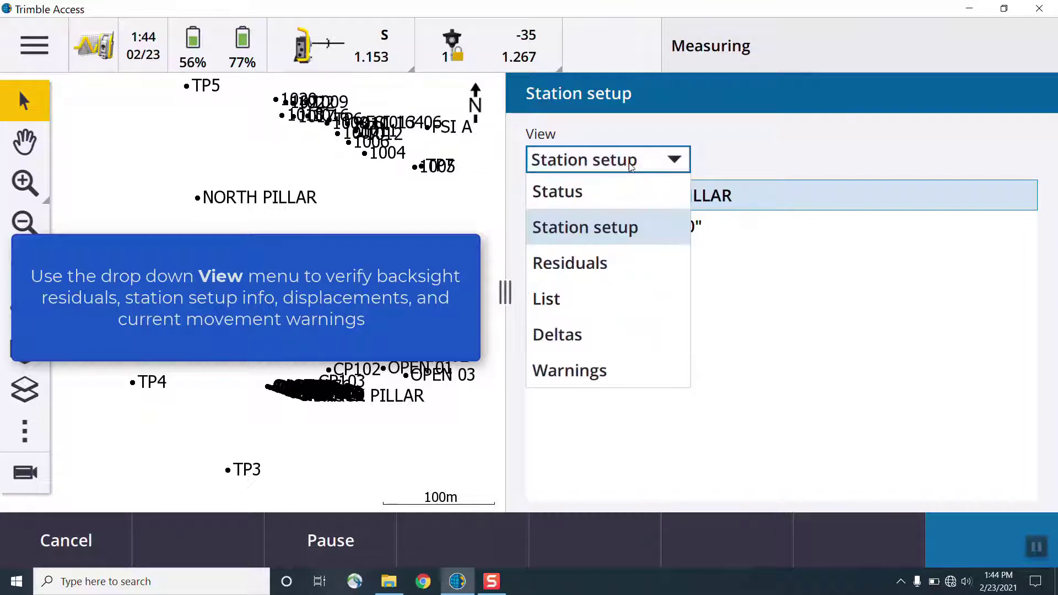
left_click(622, 257)
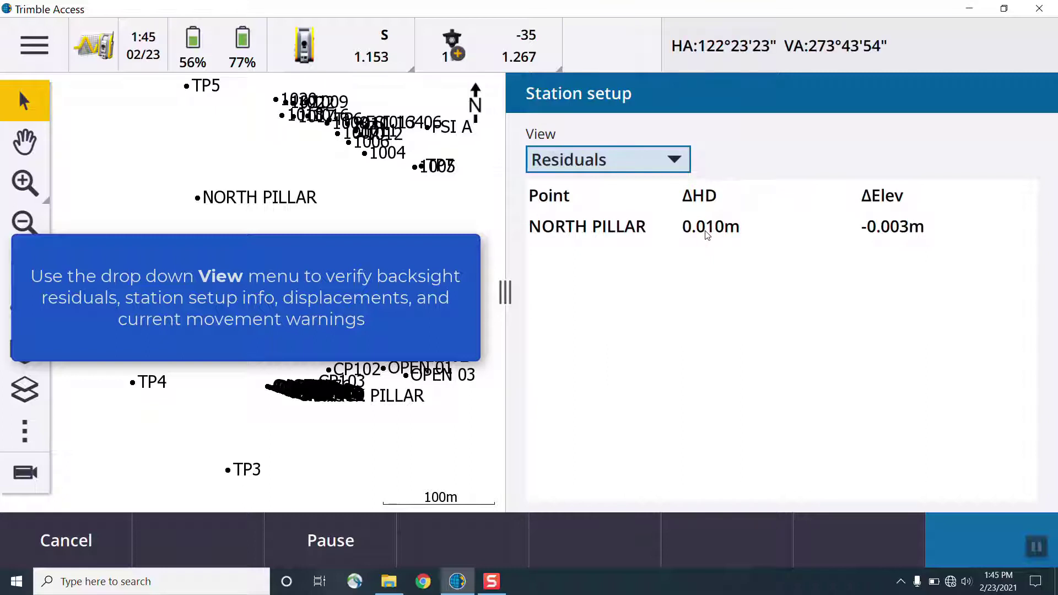
left_click(646, 167)
left_click(570, 298)
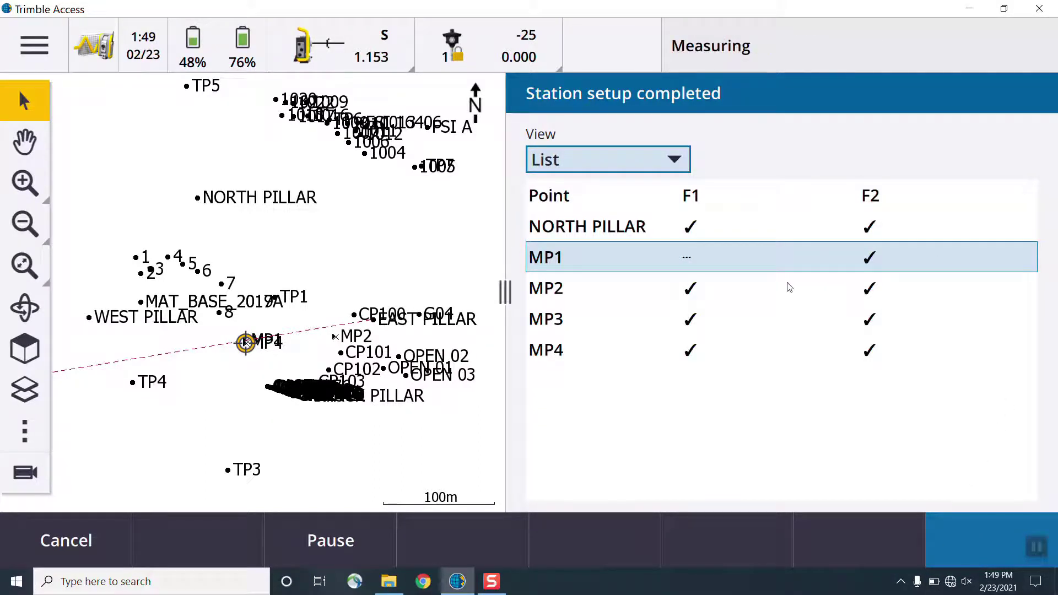
Switch the monitoring panel to the Deltas view to watch each point's displacement.
left_click(580, 154)
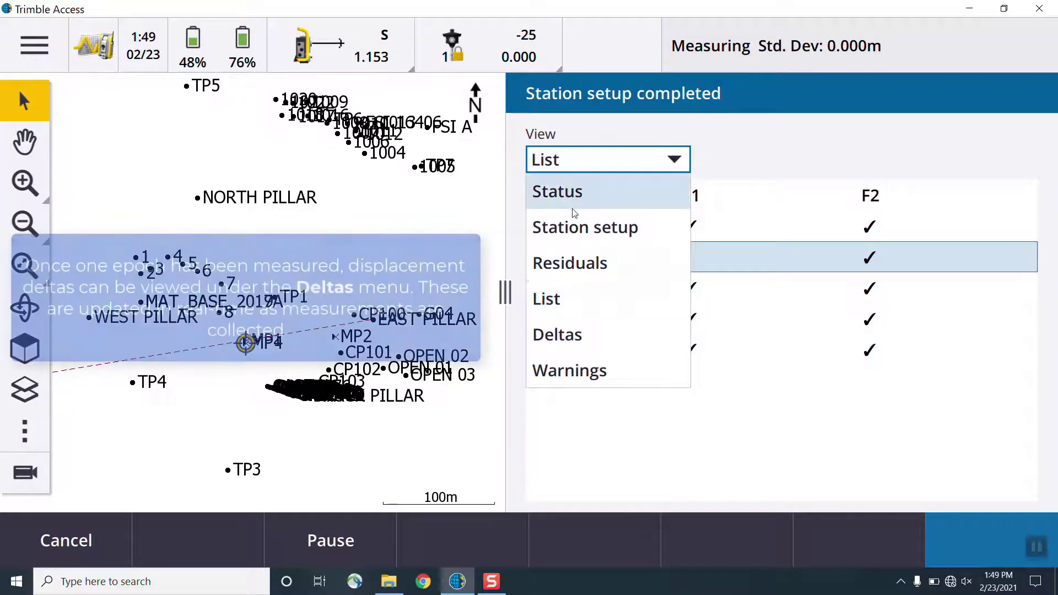
left_click(585, 330)
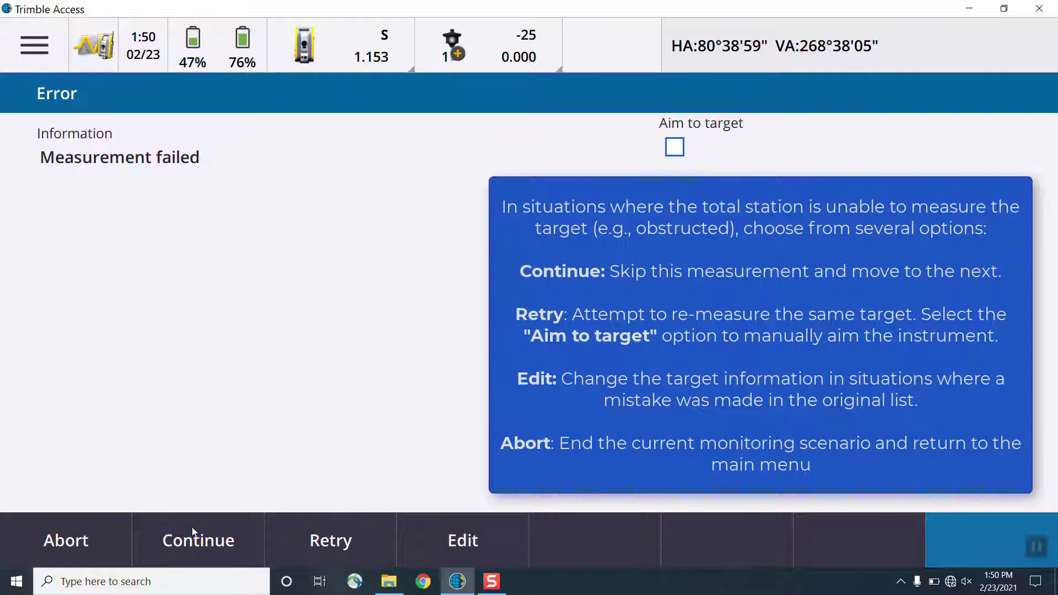
left_click(464, 542)
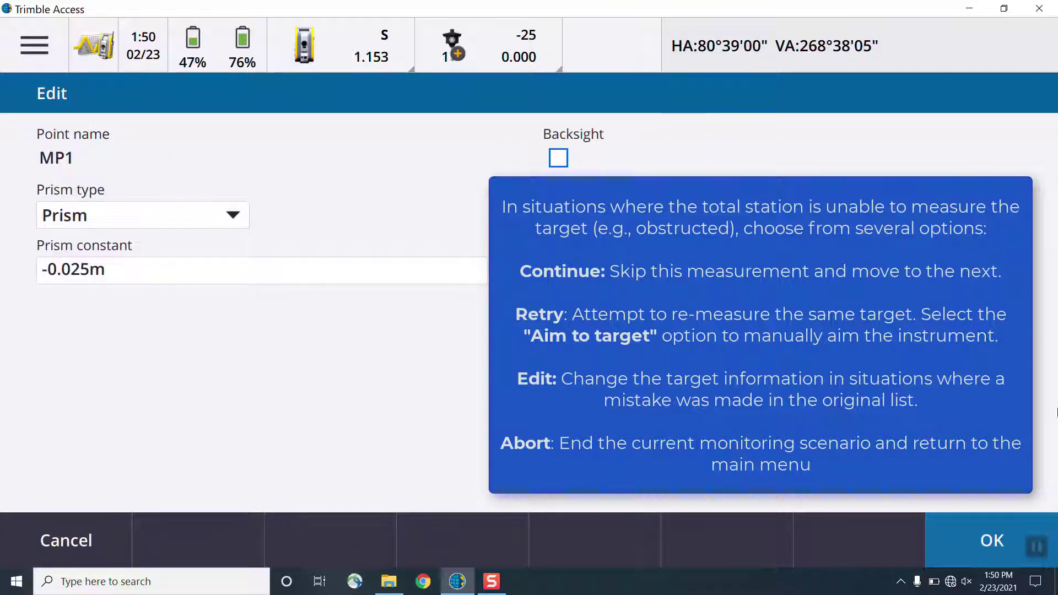
left_click(986, 531)
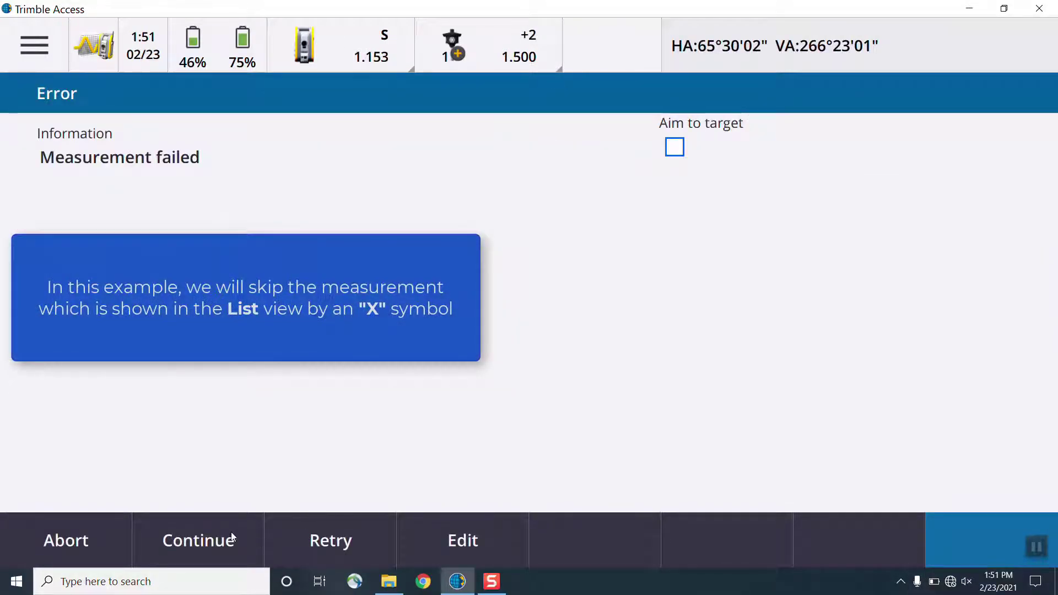
Continue past the Measurement failed error so the remaining epochs complete.
left_click(230, 533)
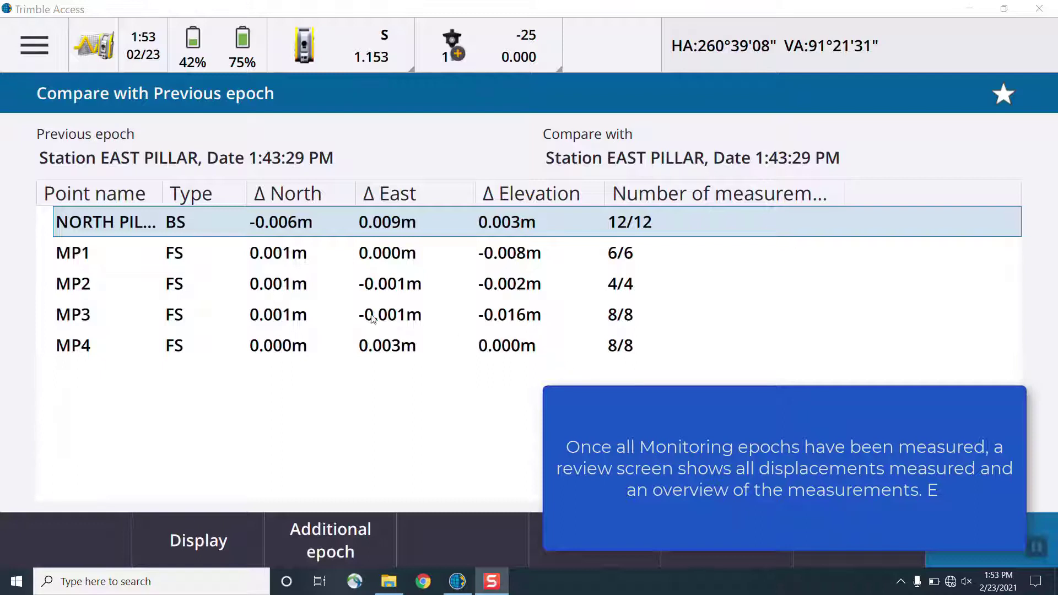
Inspect the MP2 and MP3 deltas in the epoch comparison, then finish it to return to Measure topo.
left_click(319, 278)
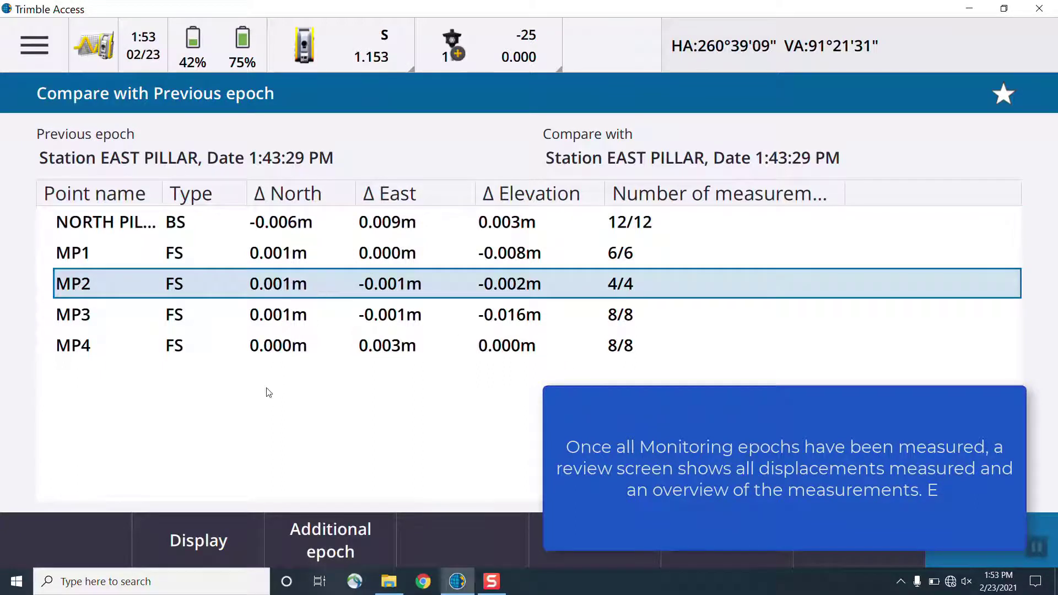
left_click(226, 521)
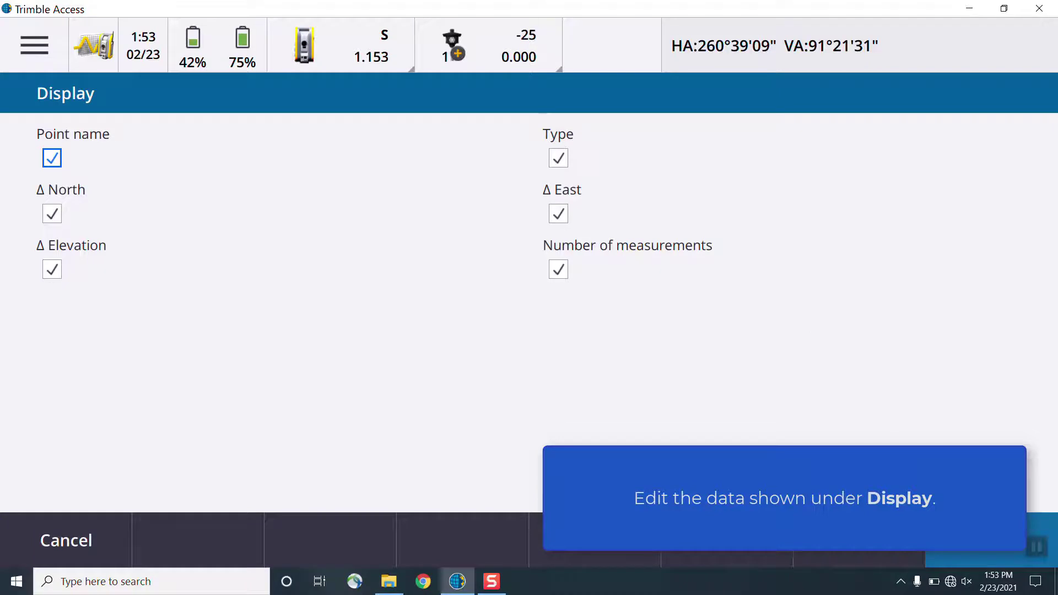
left_click(986, 540)
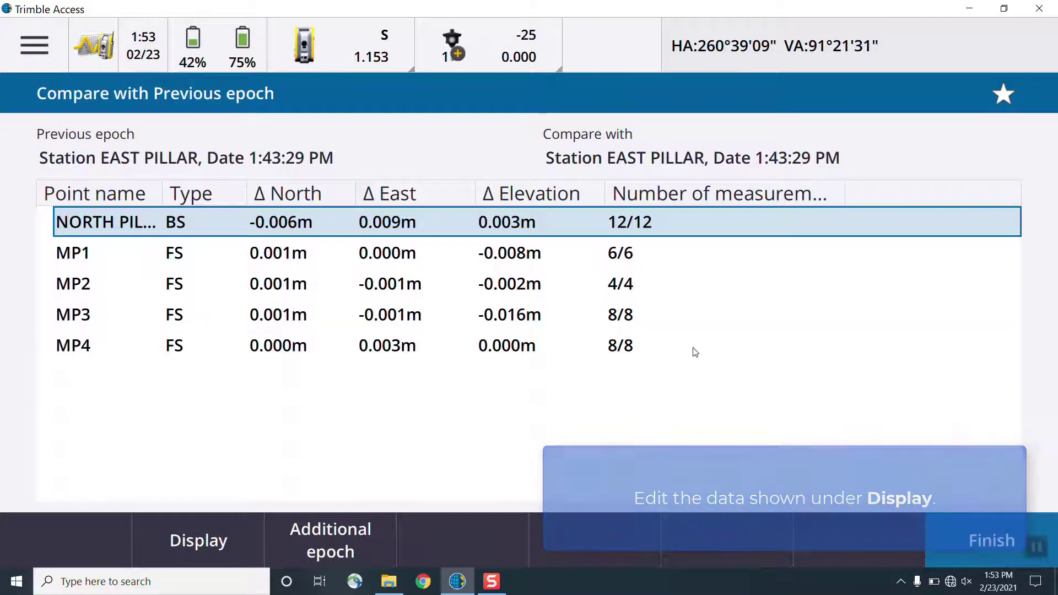
left_click(505, 319)
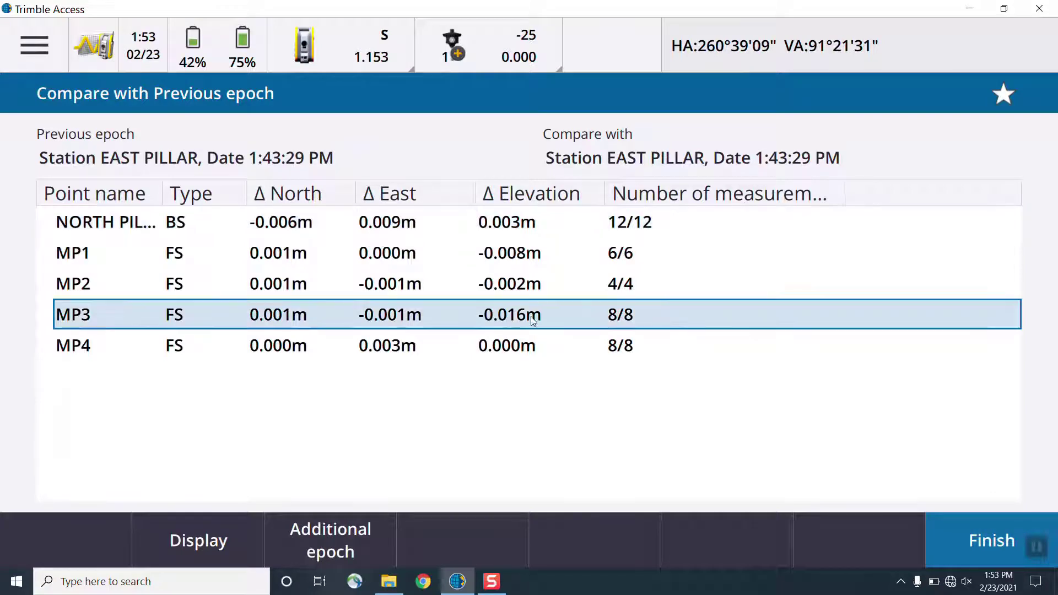
left_click(944, 534)
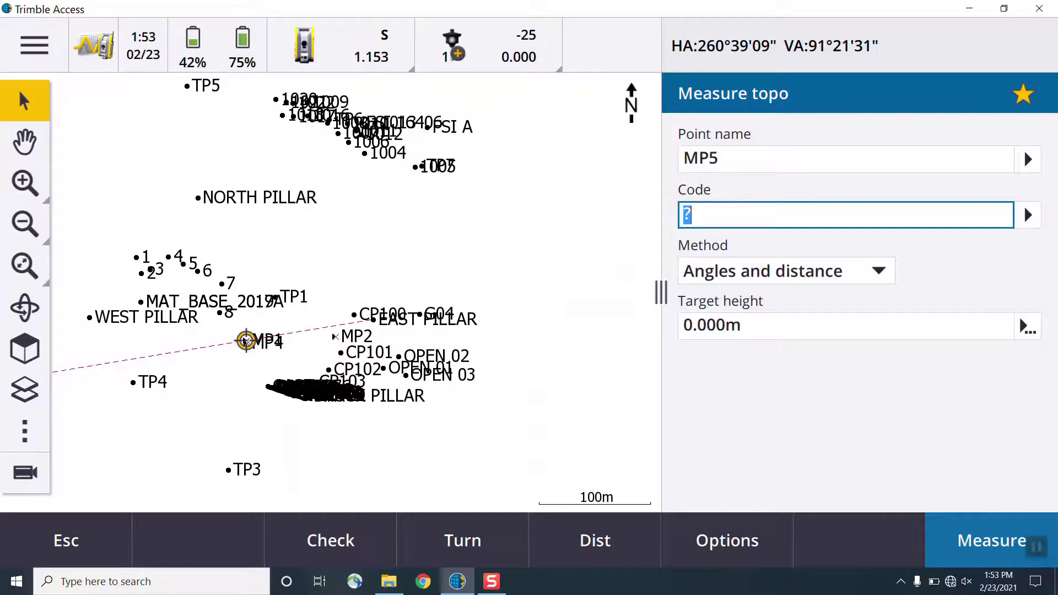
left_click(31, 47)
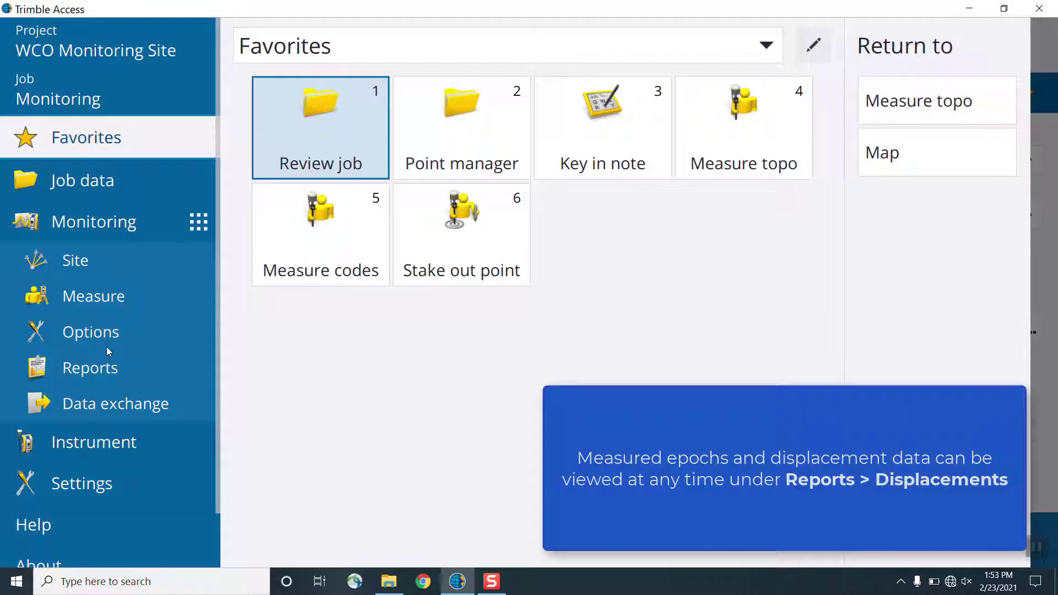
left_click(99, 362)
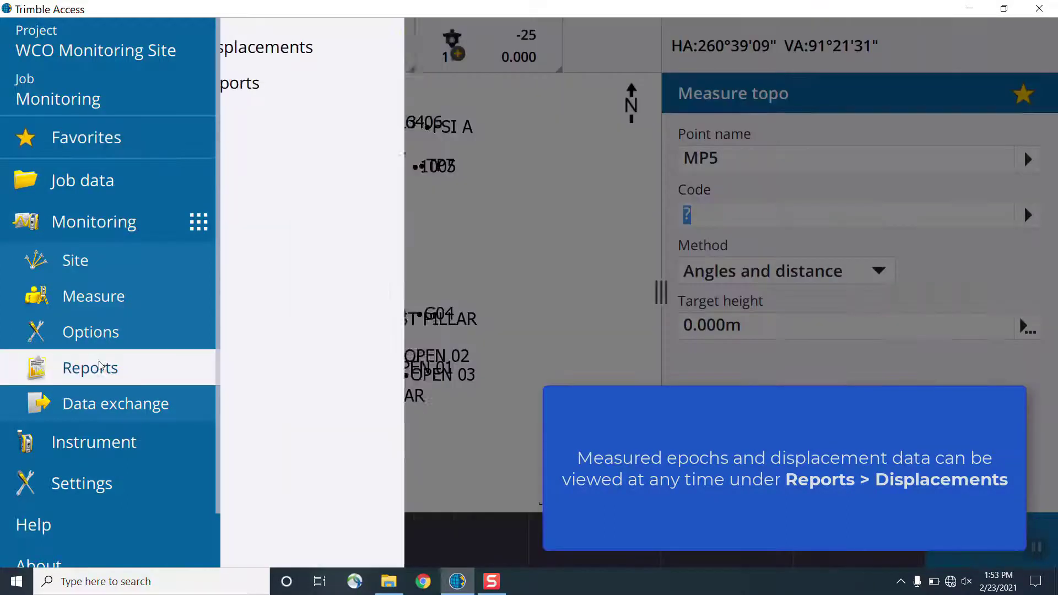
left_click(281, 50)
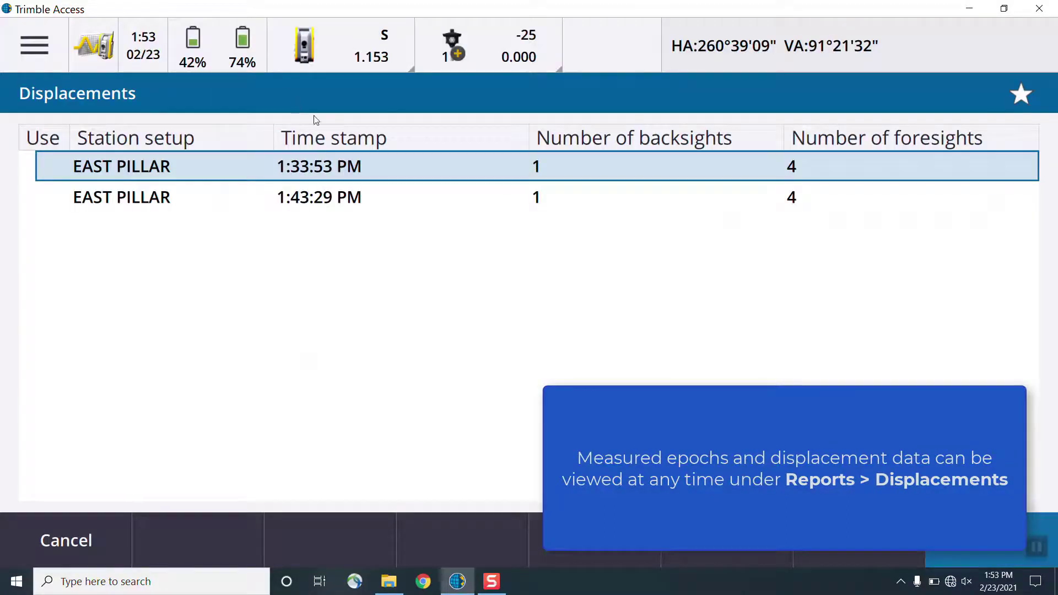
left_click(348, 172)
left_click(961, 534)
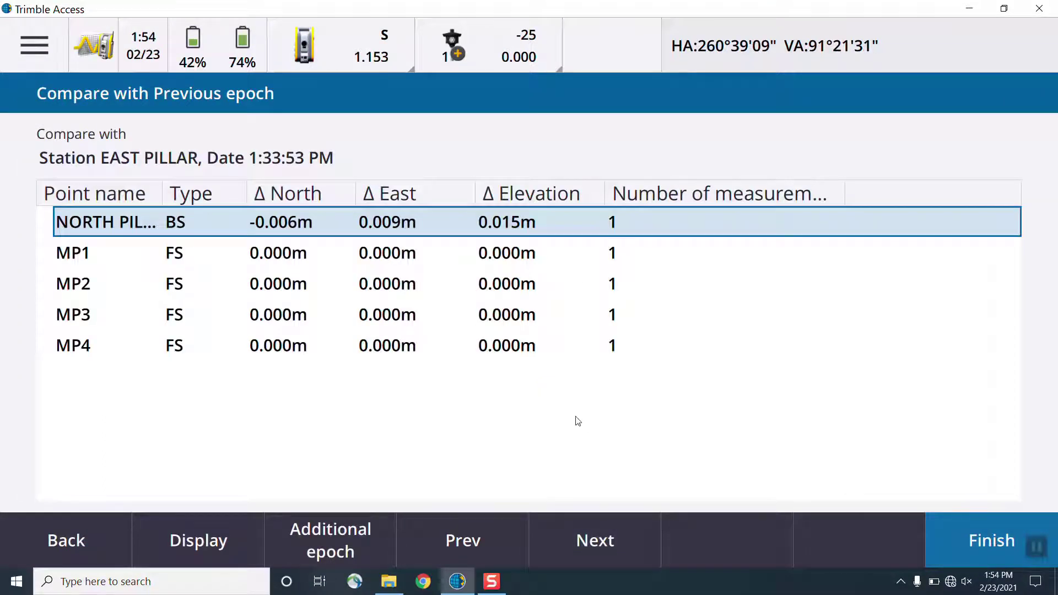
left_click(590, 544)
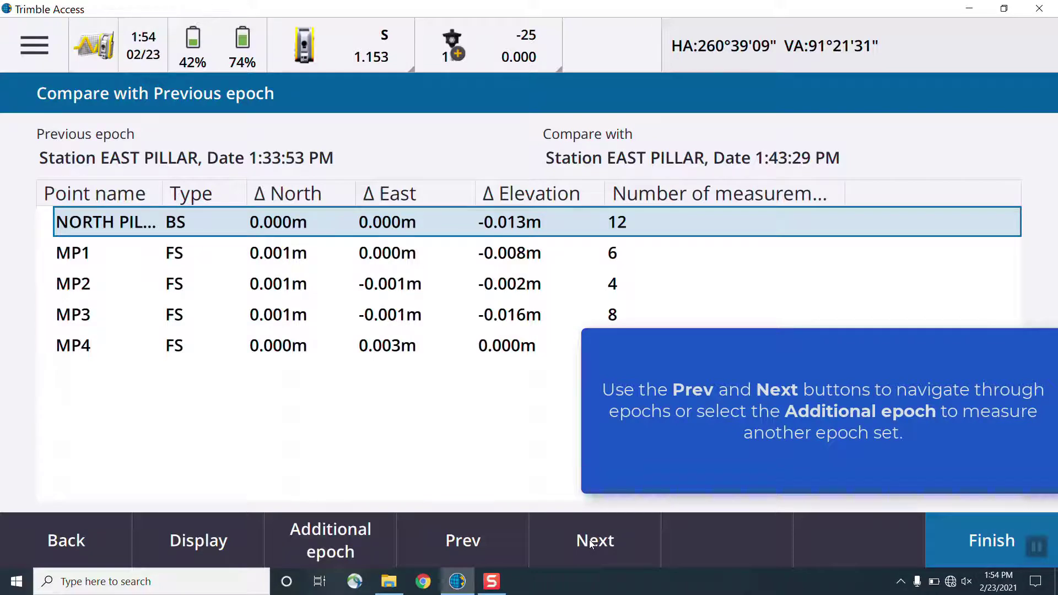
left_click(941, 541)
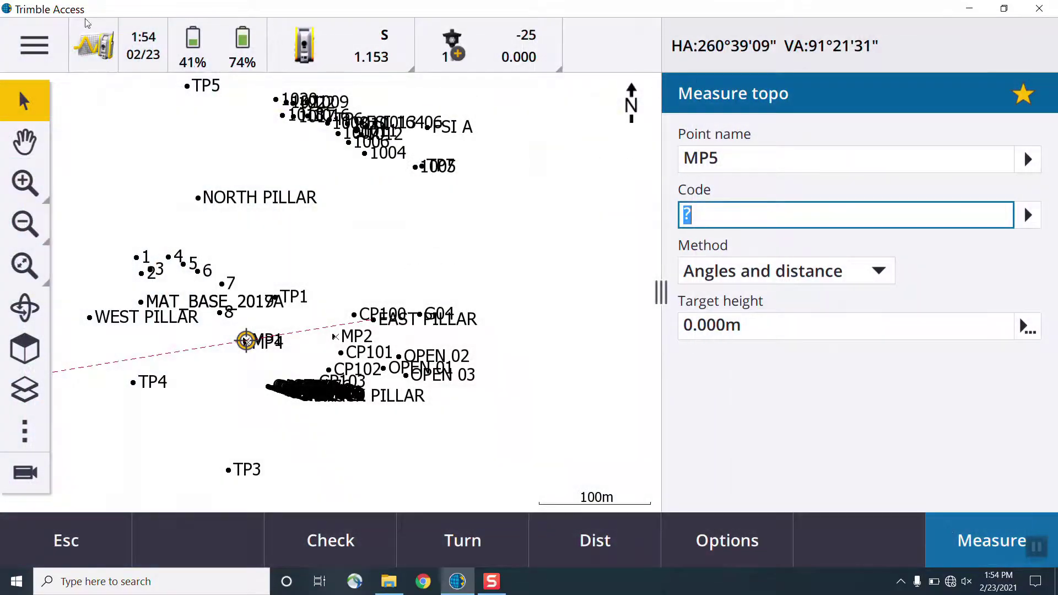
Generate the Epoch Reference Compare Report from Monitoring > Reports.
left_click(39, 52)
left_click(111, 366)
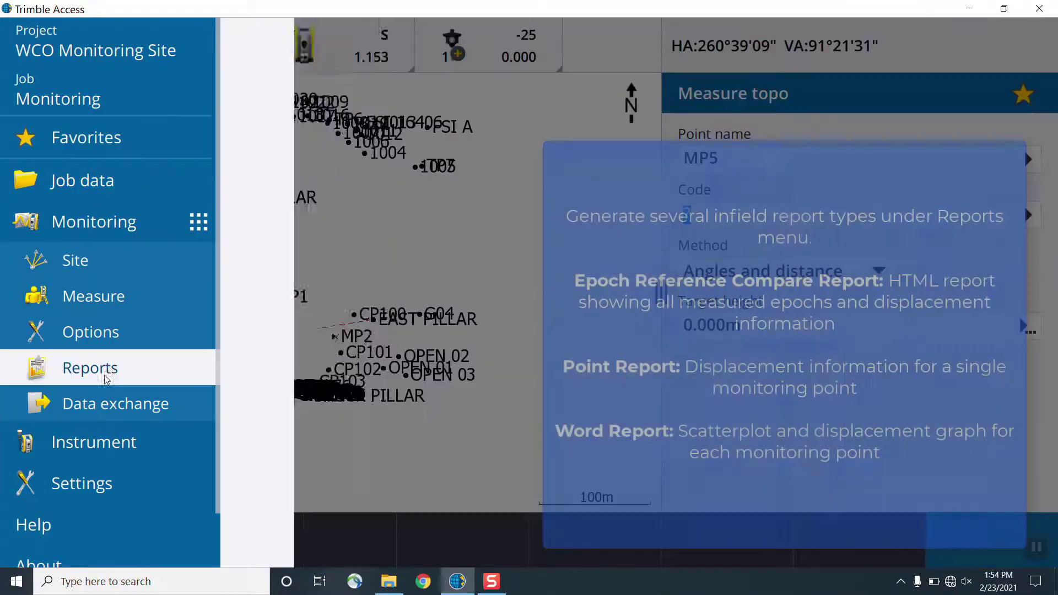
left_click(289, 84)
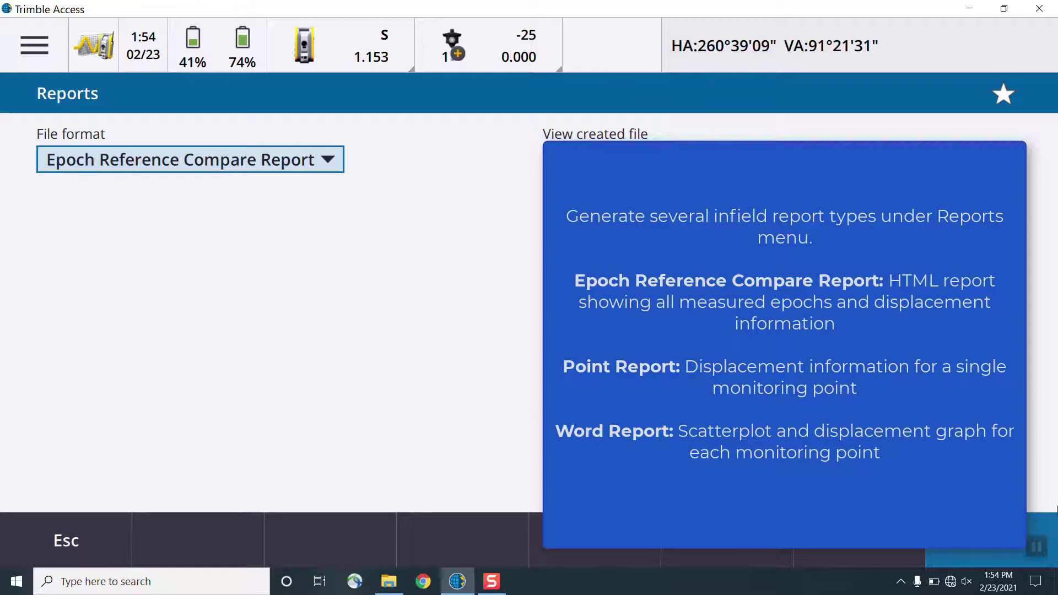
left_click(975, 551)
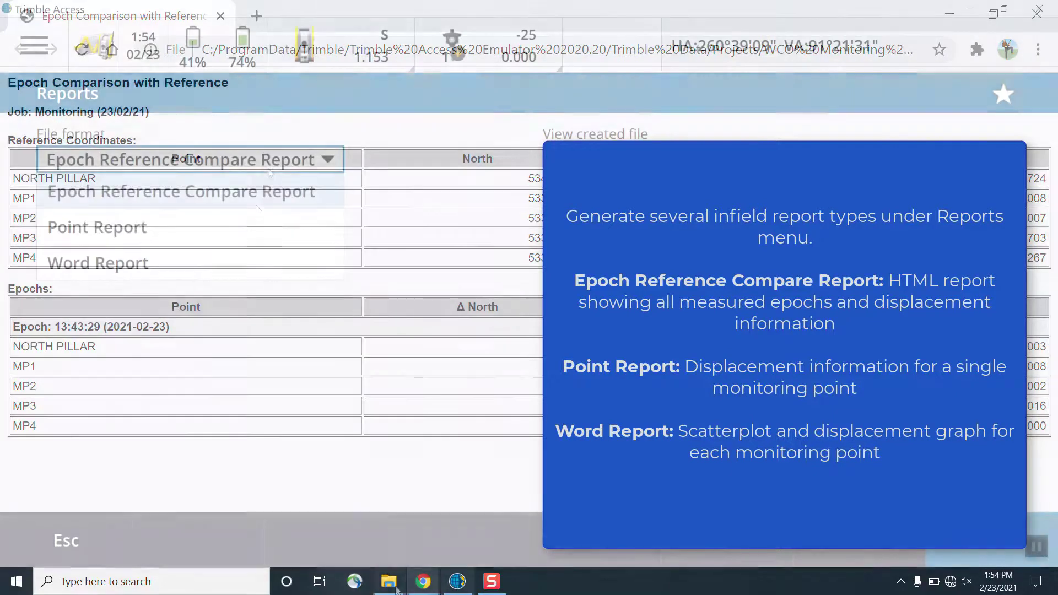
Create a Point Report for point MP3.
left_click(250, 227)
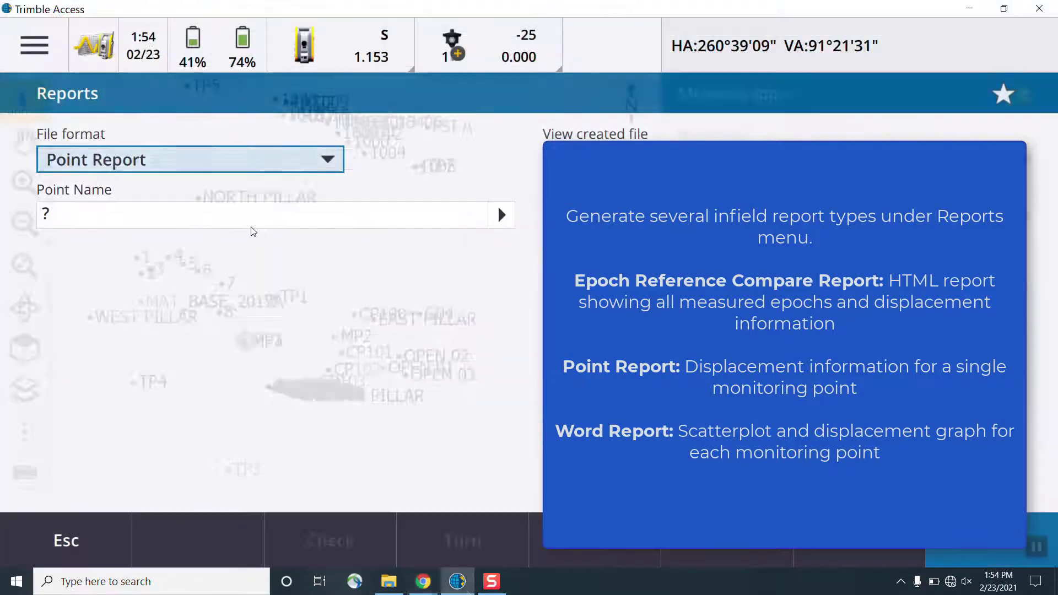
left_click(429, 212)
type("MP3")
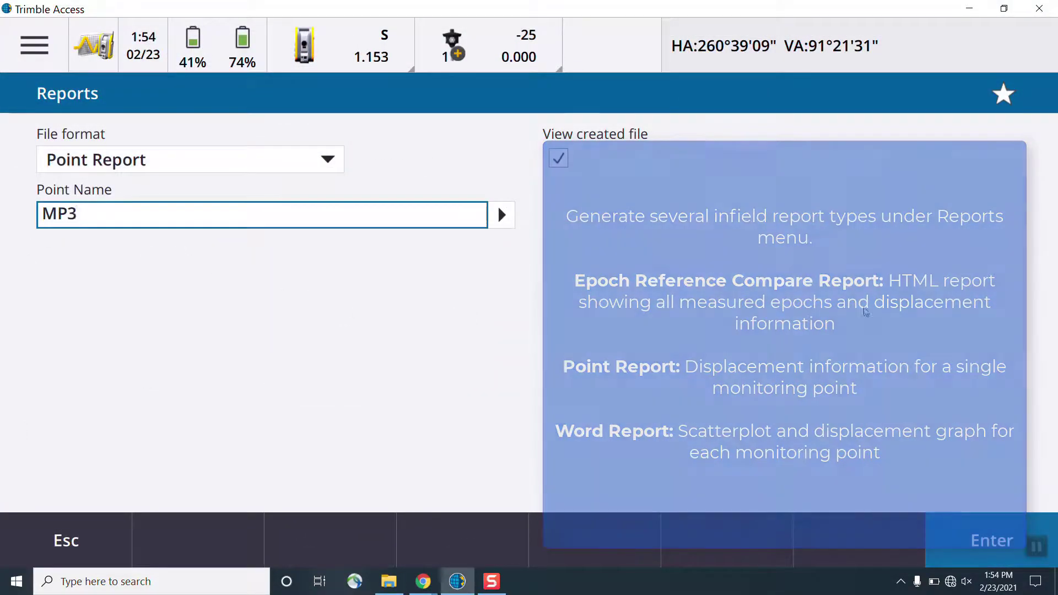
left_click(986, 543)
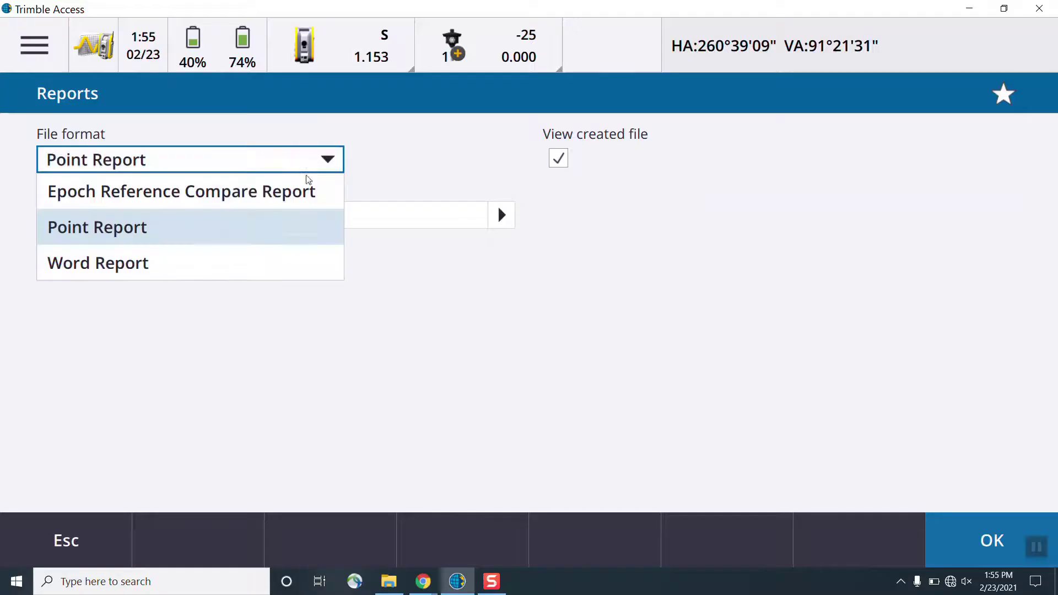
Generate the Word Report with contents Both and open Monitoring.doc.
left_click(322, 257)
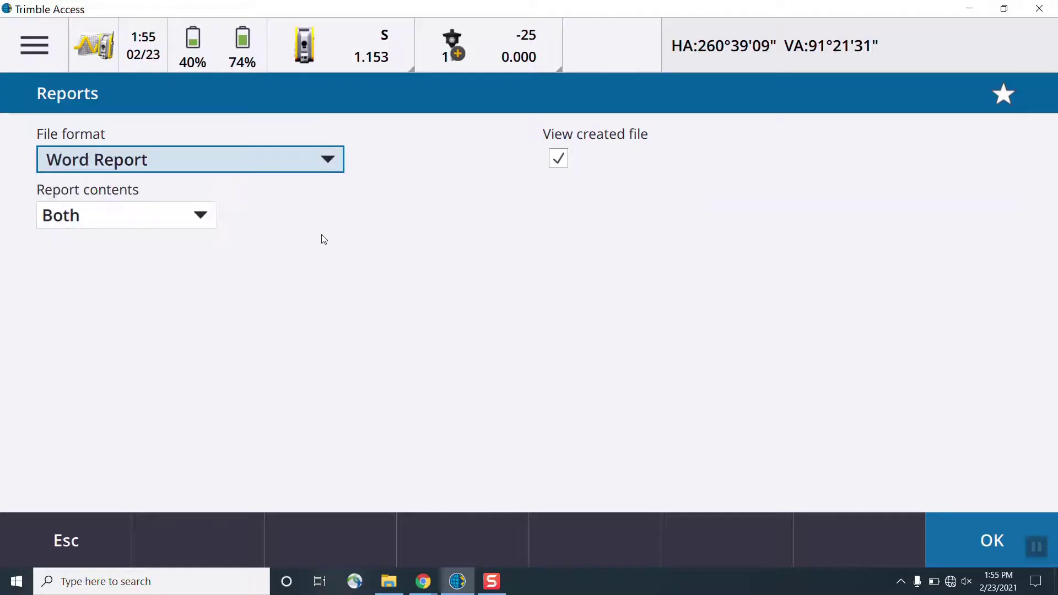
left_click(209, 231)
left_click(197, 308)
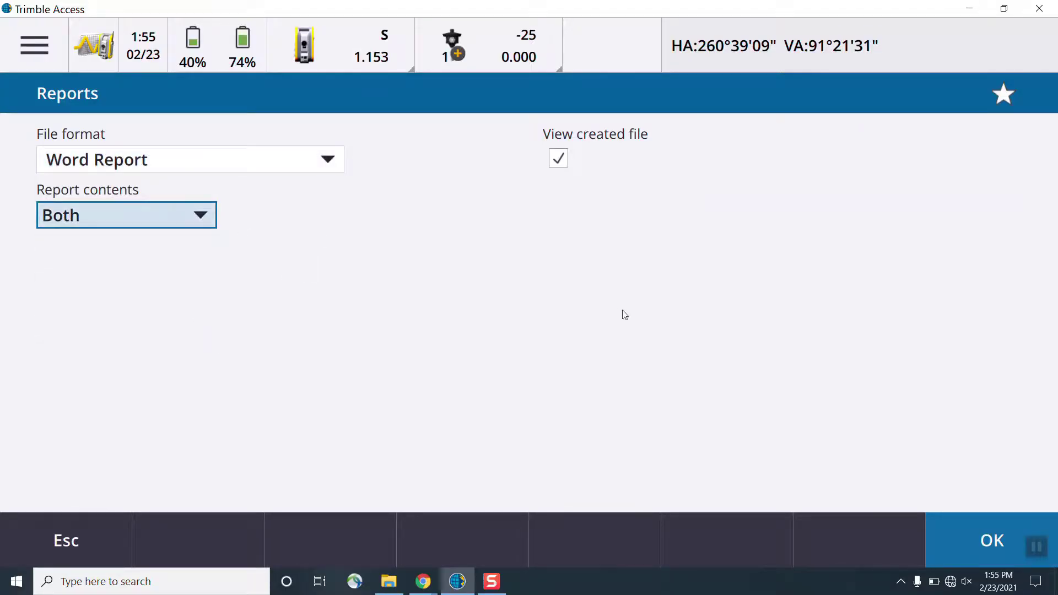
left_click(998, 544)
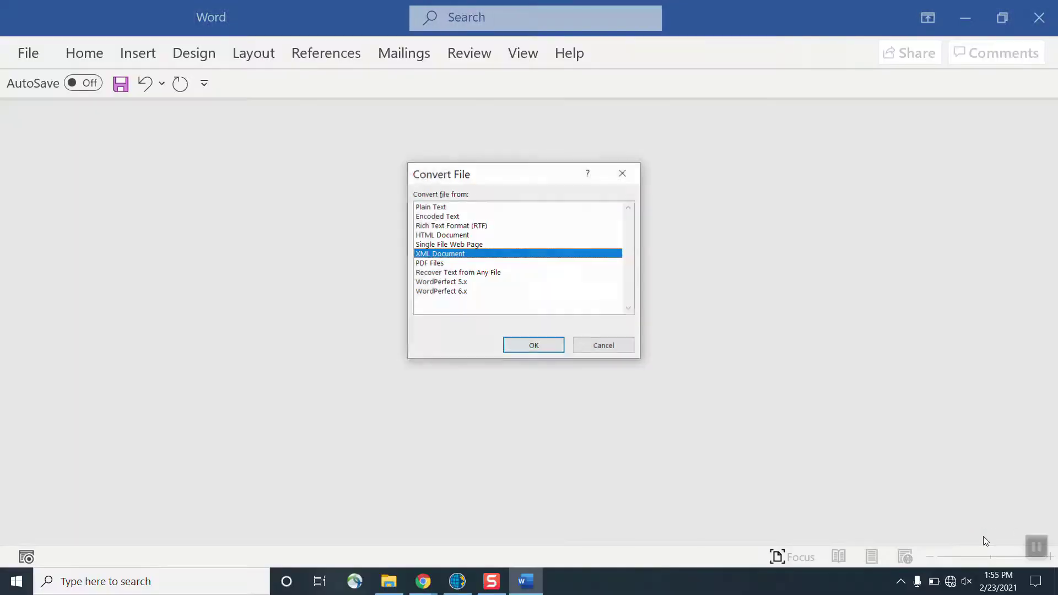
key("Return")
scroll(518, 346, "down", 5)
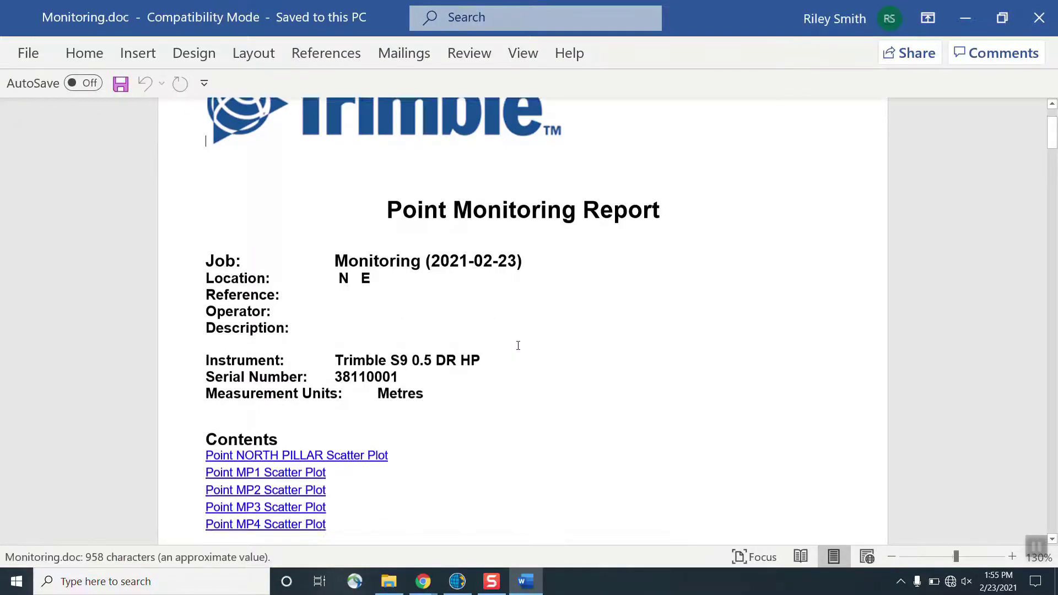
scroll(518, 345, "down", 10)
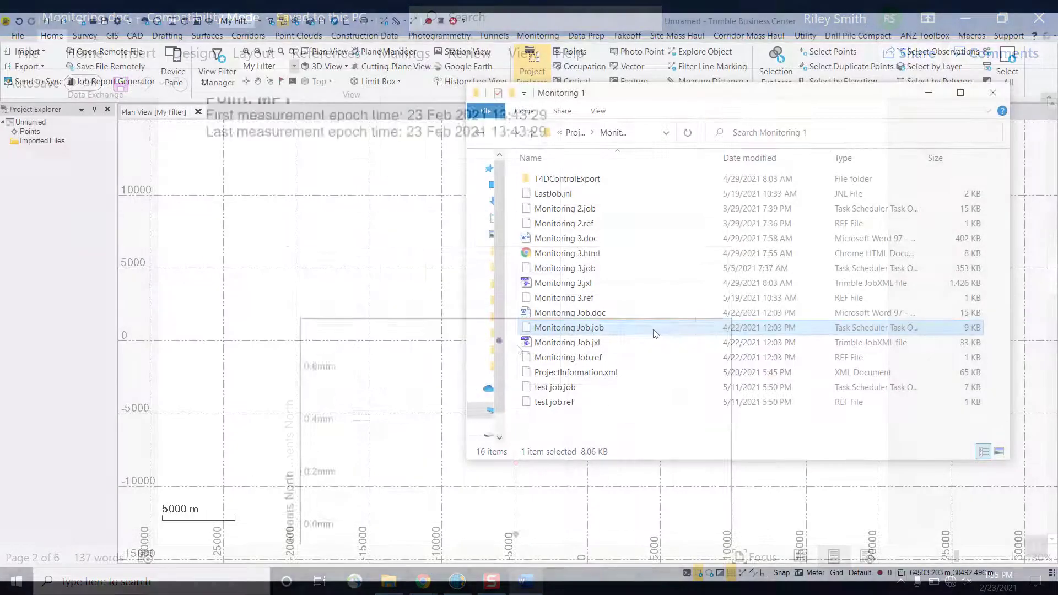
Import Monitoring Job.job into the Plan View, accepting scale factor and projection, then list its points.
key("F2")
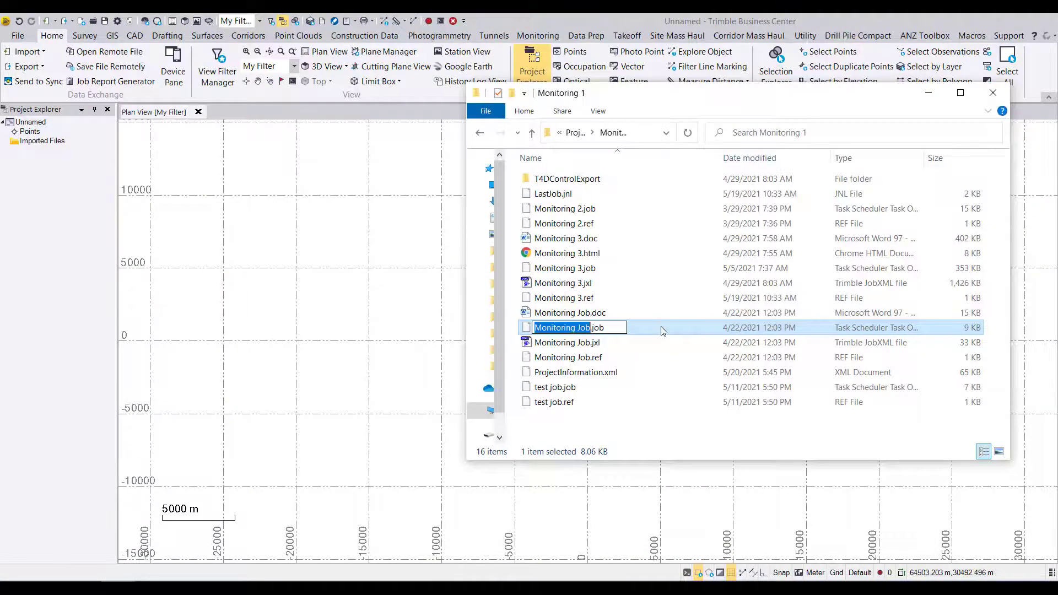
key("Escape")
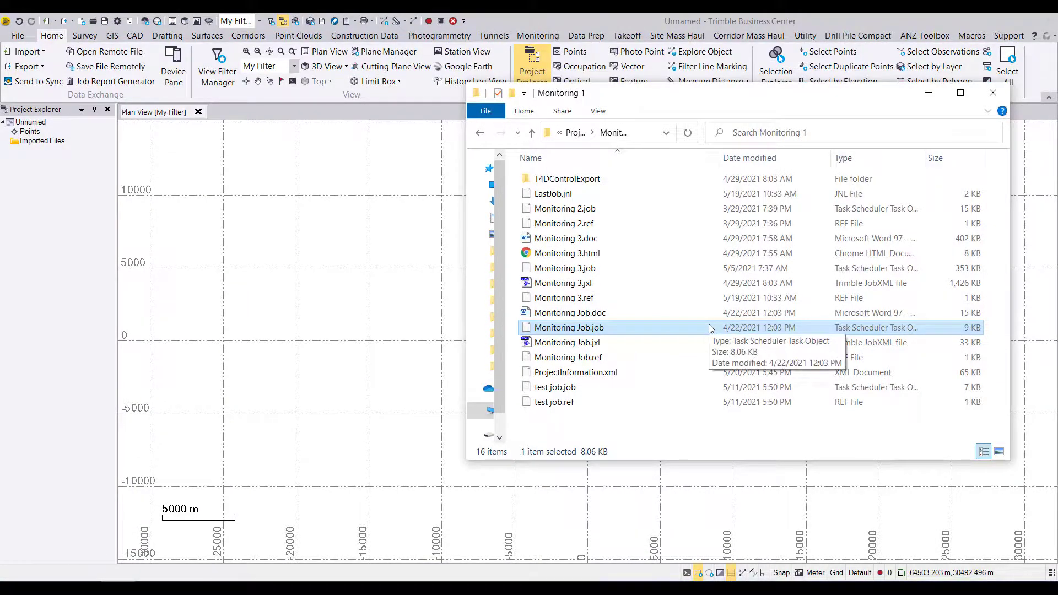
left_click_drag(709, 329, 313, 311)
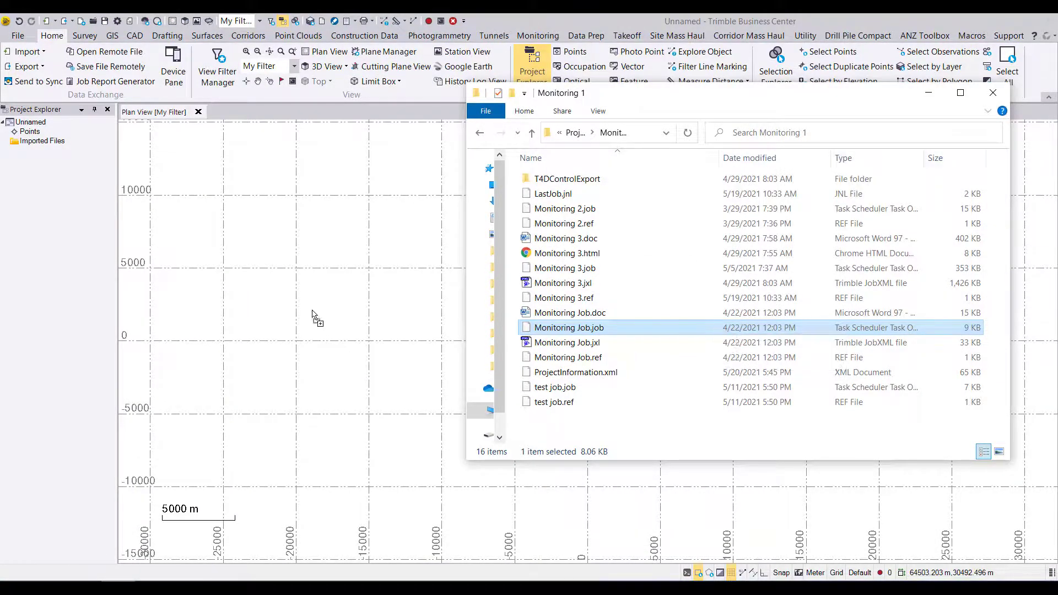
left_click(929, 94)
left_click(583, 336)
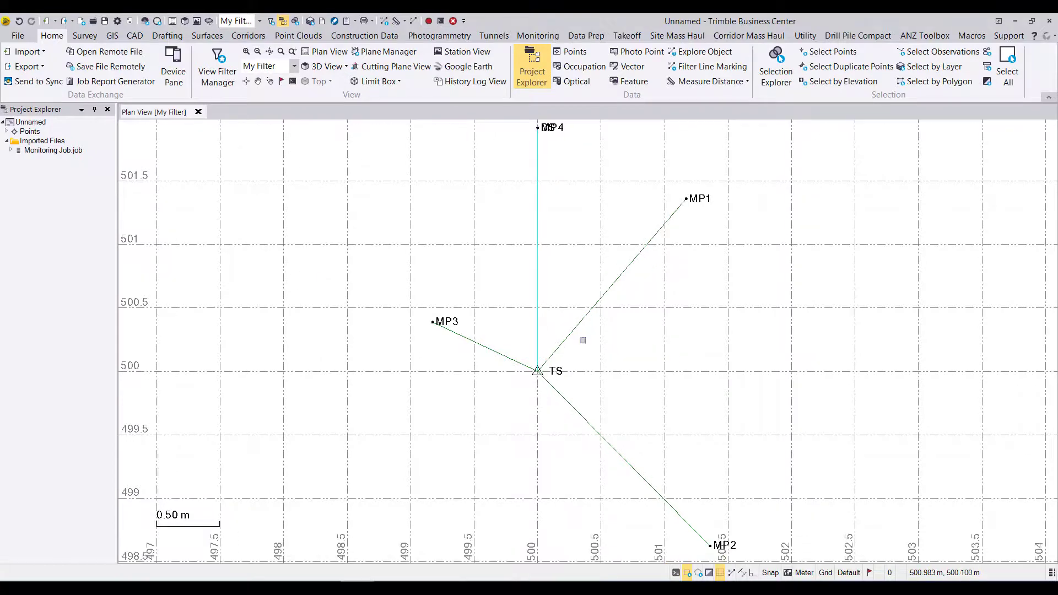
left_click(7, 131)
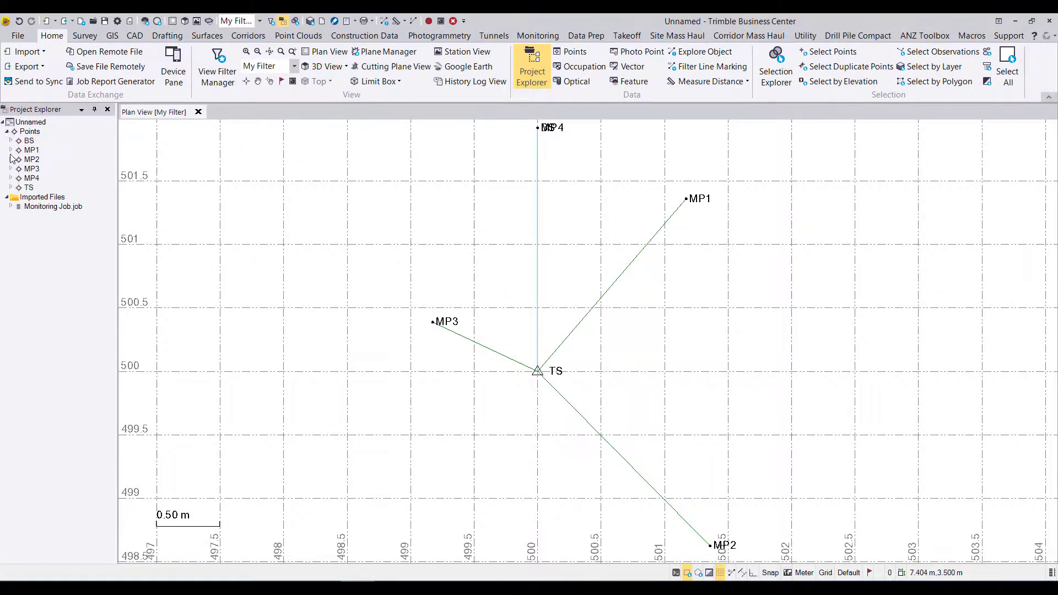